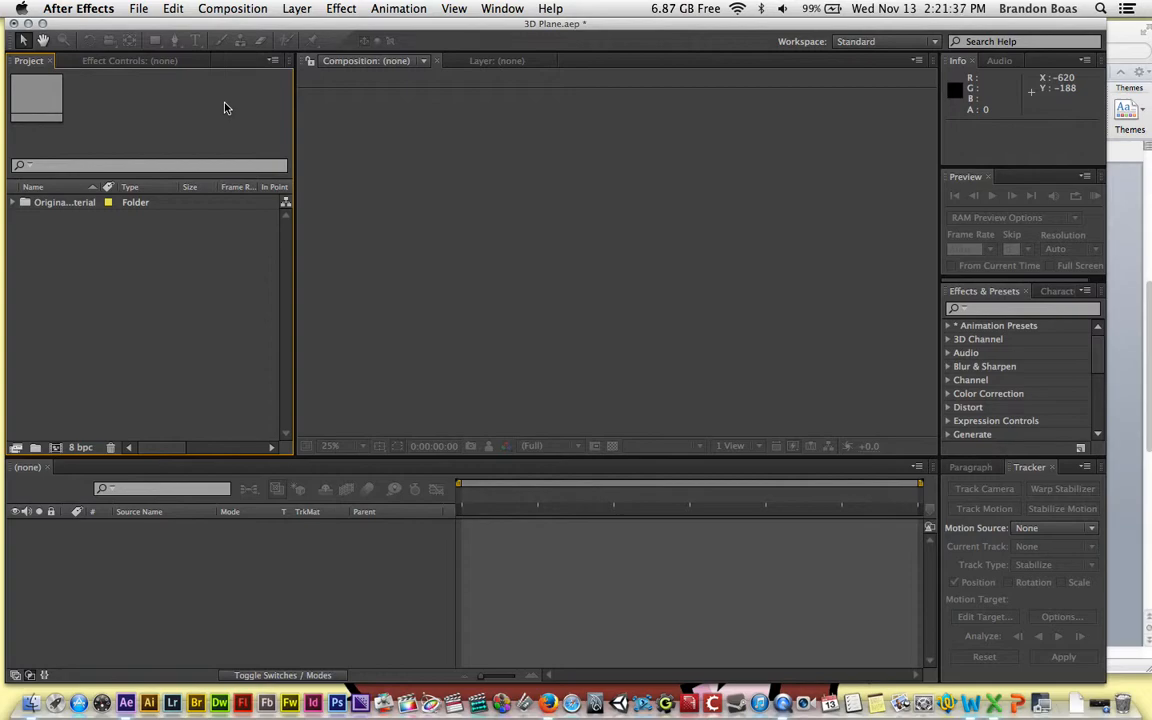
Step: Import index.jpg and MVI_1371.MOV from the Desktop, and create a composition from the MVI_1371.MOV clip
{"action": "double_click", "coordinate": [155, 287]}
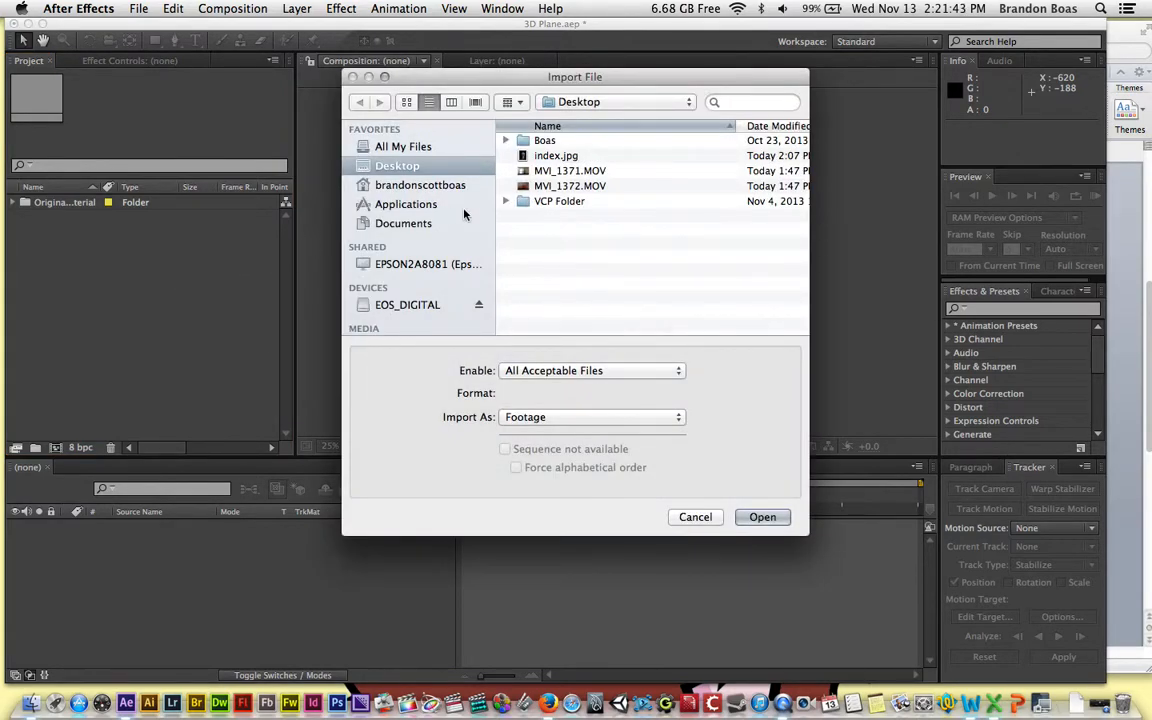
{"action": "left_click", "coordinate": [560, 156]}
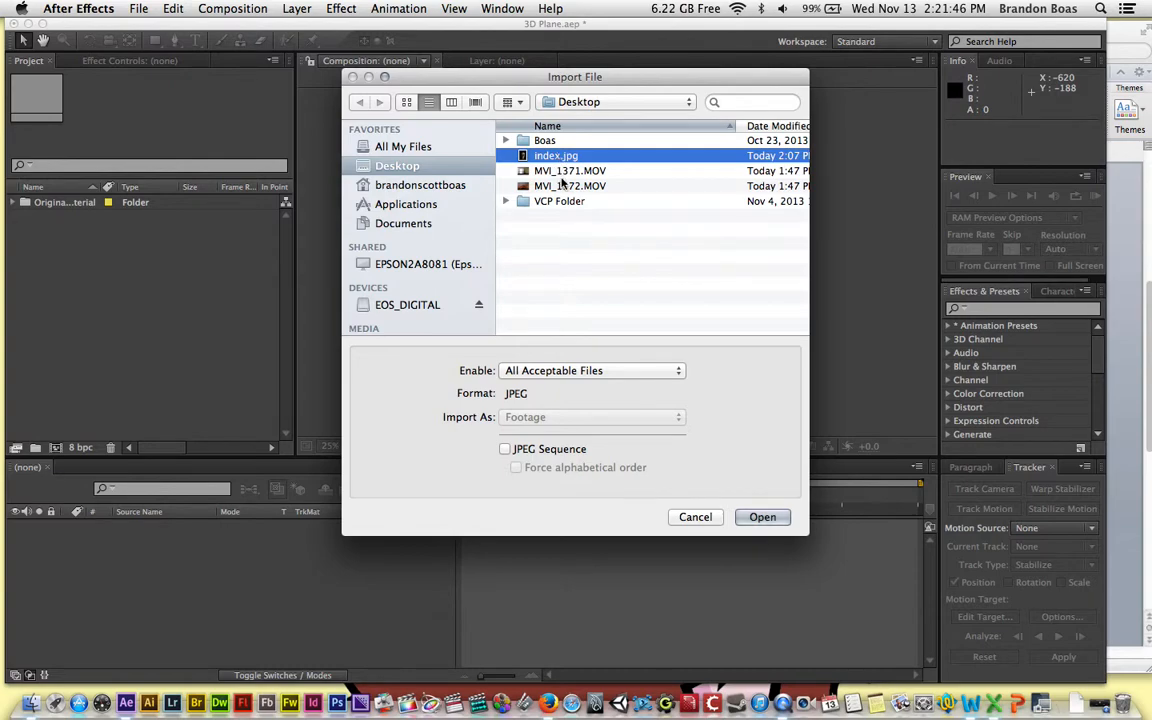
{"action": "left_click", "coordinate": [569, 171], "text": "shift"}
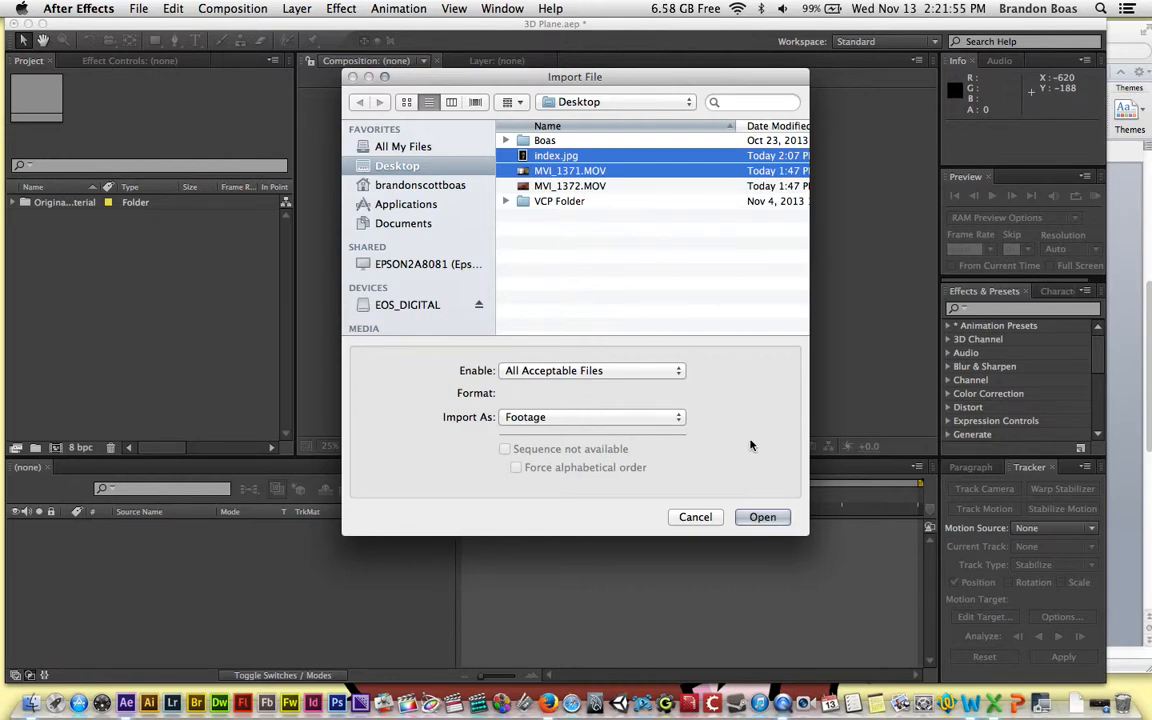
{"action": "left_click", "coordinate": [760, 518]}
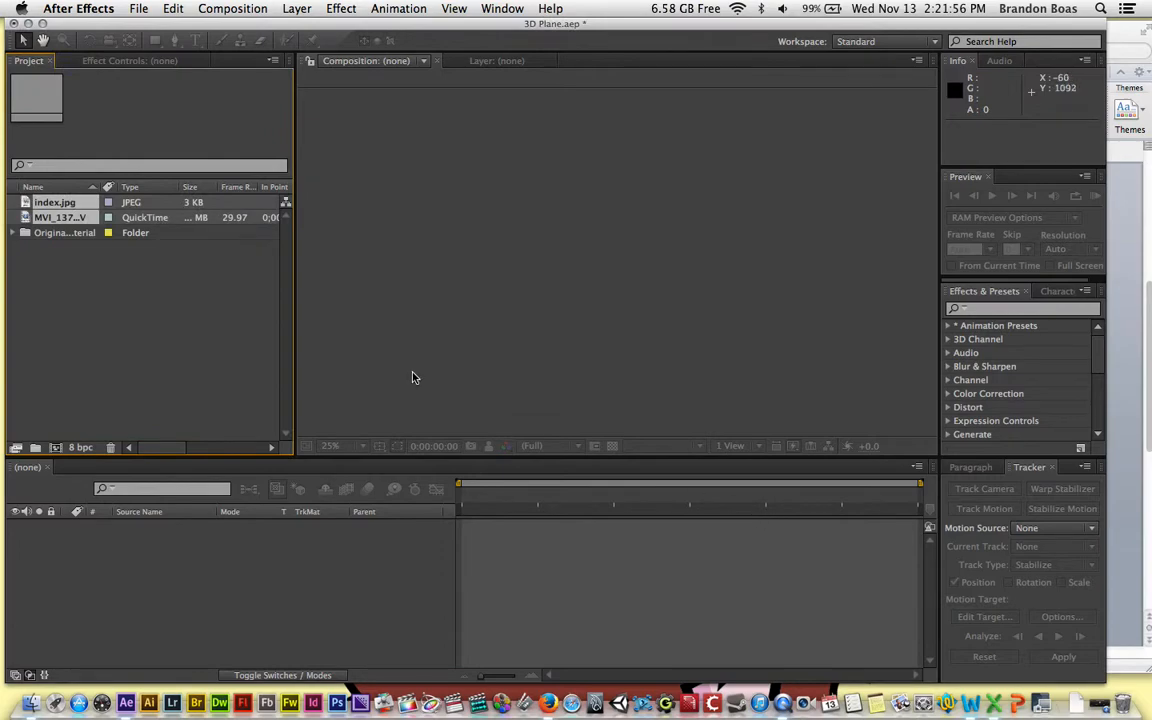
{"action": "left_click", "coordinate": [130, 287]}
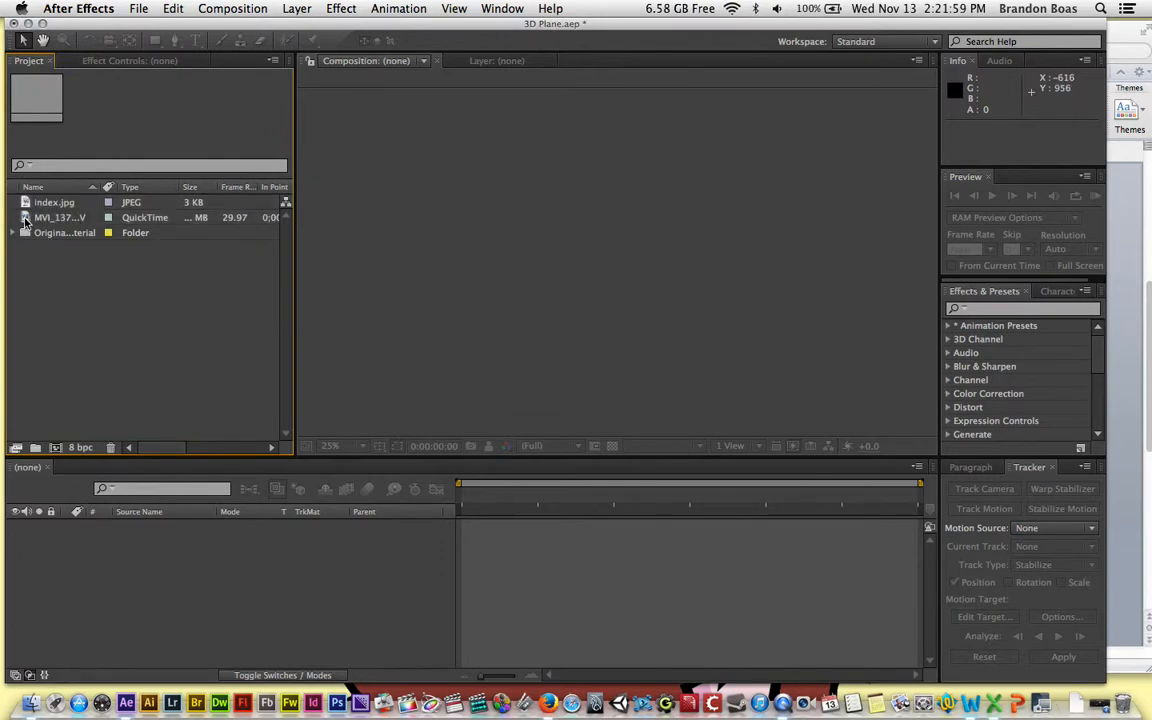
{"action": "left_click_drag", "start_coordinate": [26, 218], "coordinate": [129, 566]}
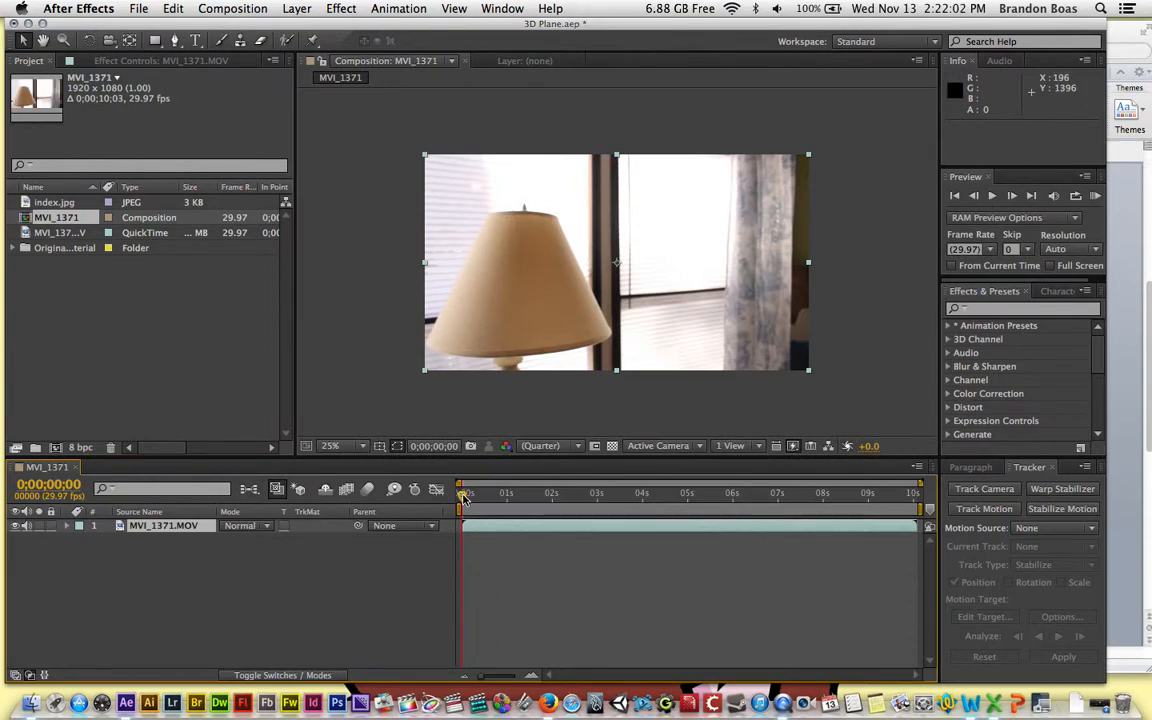
Step: Cut the first five seconds off the MVI_1371.MOV layer at 0;00;05;00 and shift the remaining part to the start of the composition
{"action": "left_click_drag", "start_coordinate": [463, 497], "coordinate": [689, 510]}
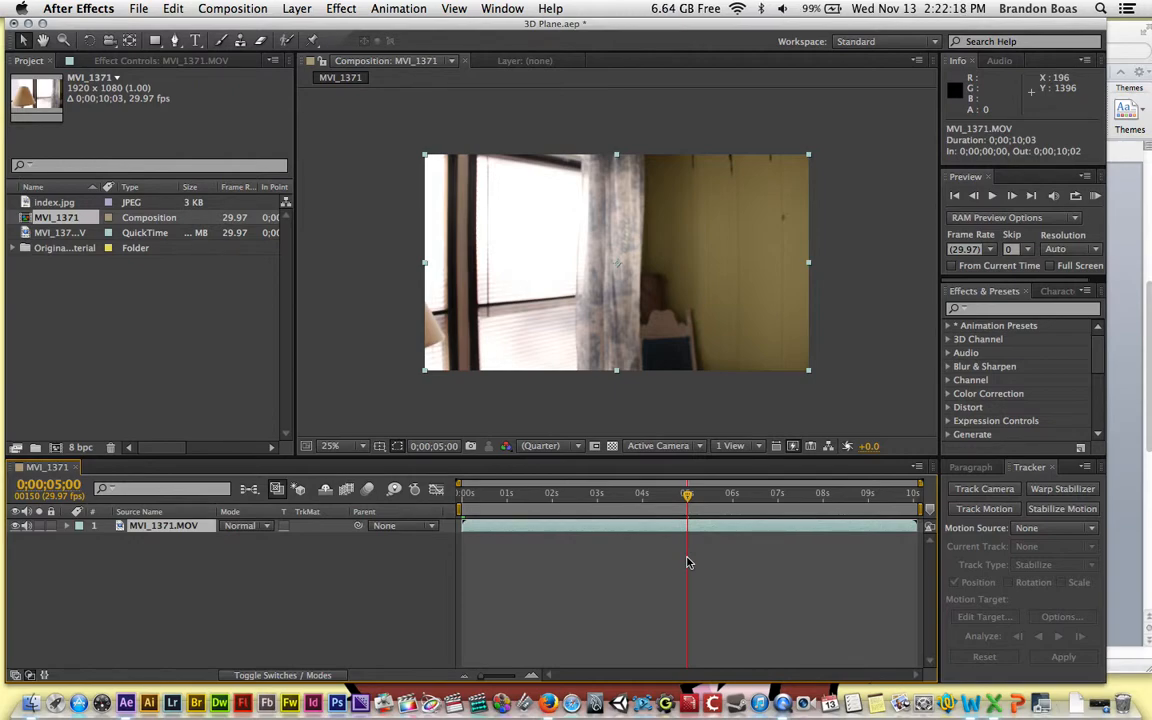
{"action": "key", "text": "super+shift+d"}
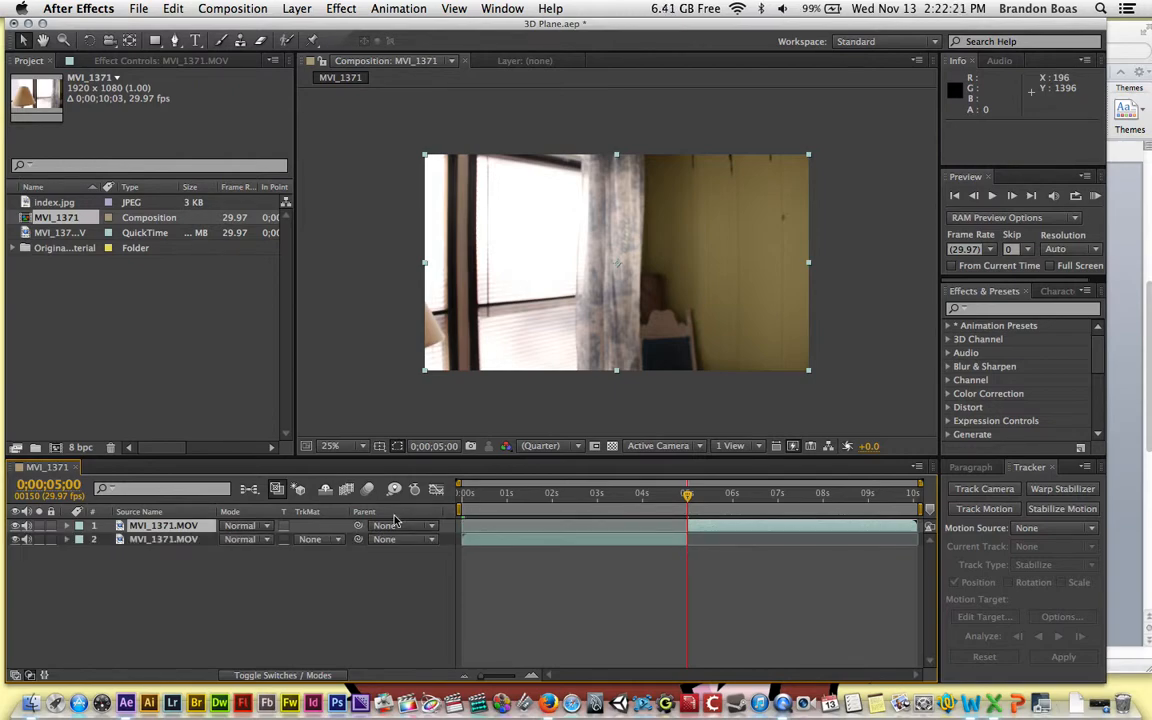
{"action": "left_click", "coordinate": [550, 540]}
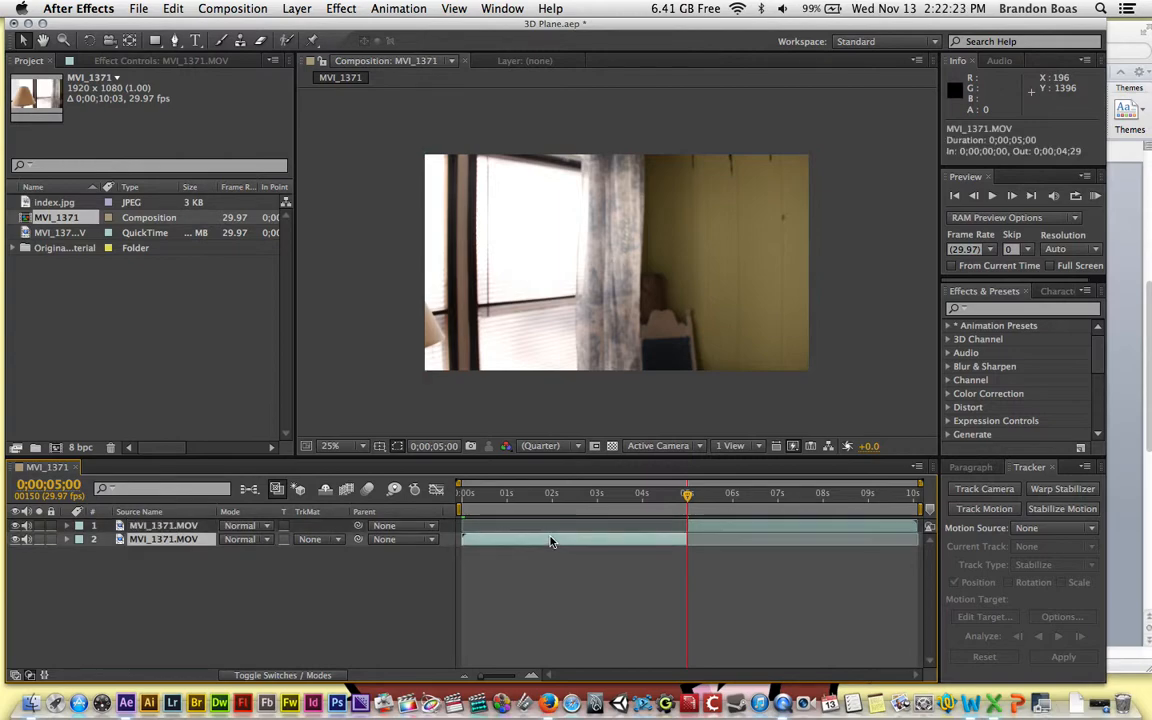
{"action": "key", "text": "Delete"}
{"action": "left_click_drag", "start_coordinate": [612, 495], "coordinate": [463, 494]}
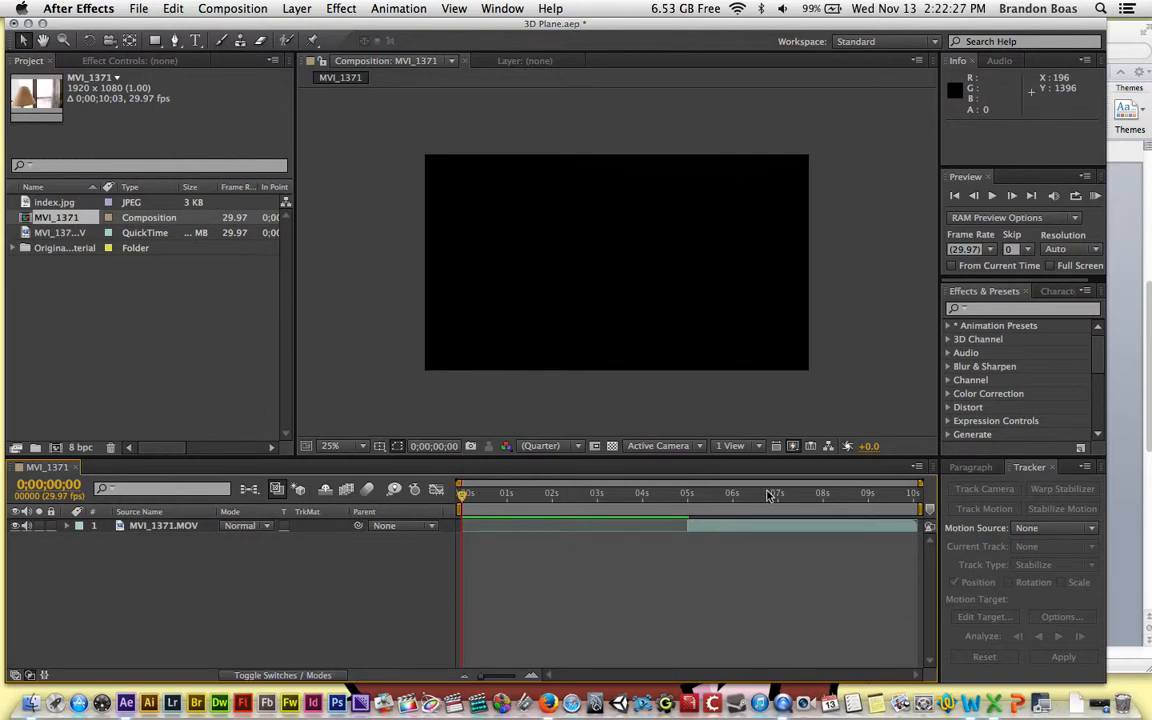
{"action": "left_click_drag", "start_coordinate": [730, 527], "coordinate": [504, 530]}
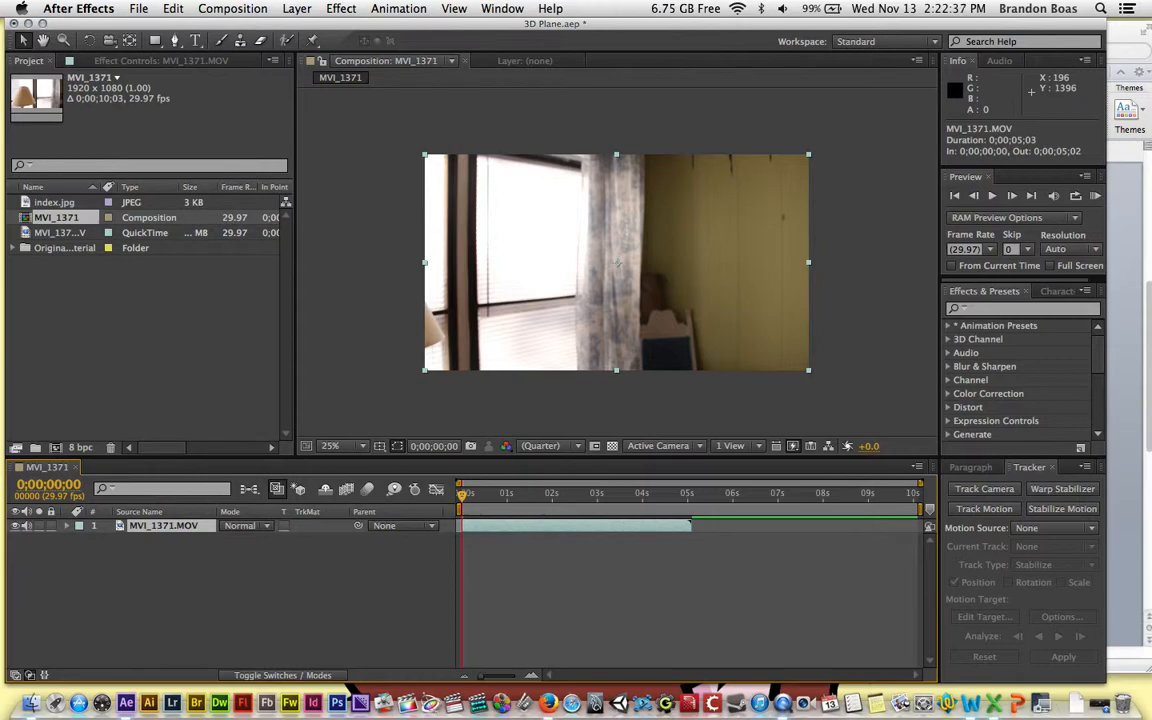
Step: Analyze the clip with the 3D Camera Tracker effect, and create a solid and camera from the track points at the frame's centre
{"action": "left_click", "coordinate": [341, 9]}
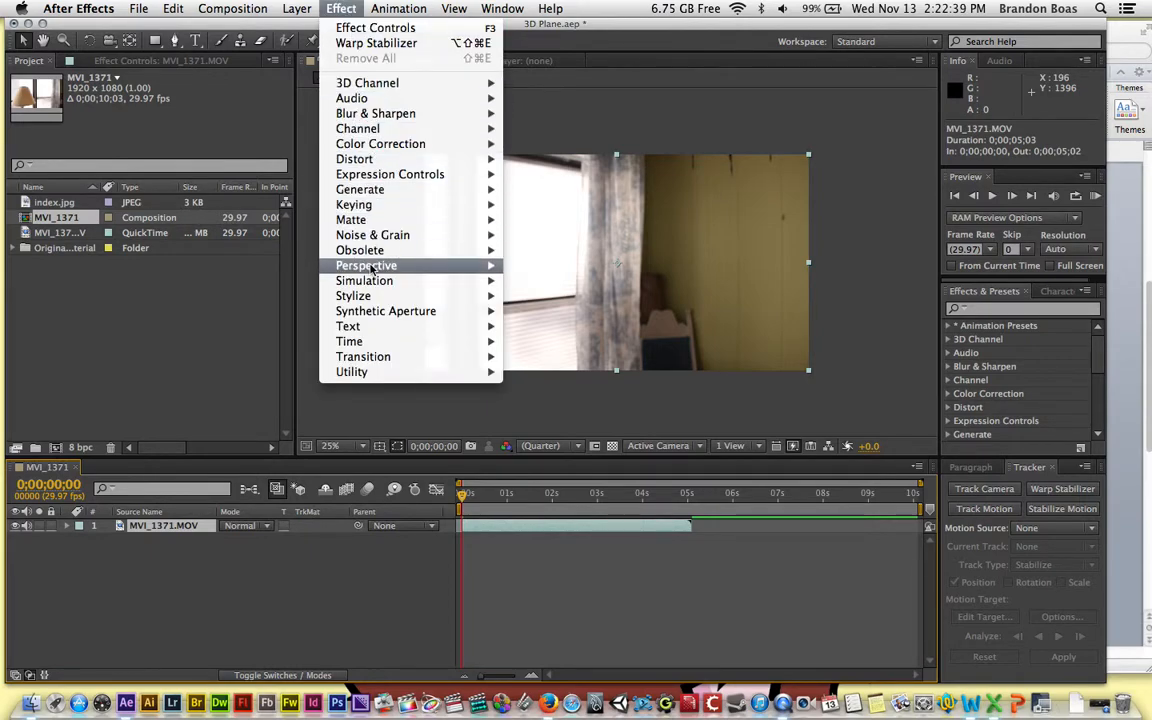
{"action": "mouse_move", "coordinate": [472, 265]}
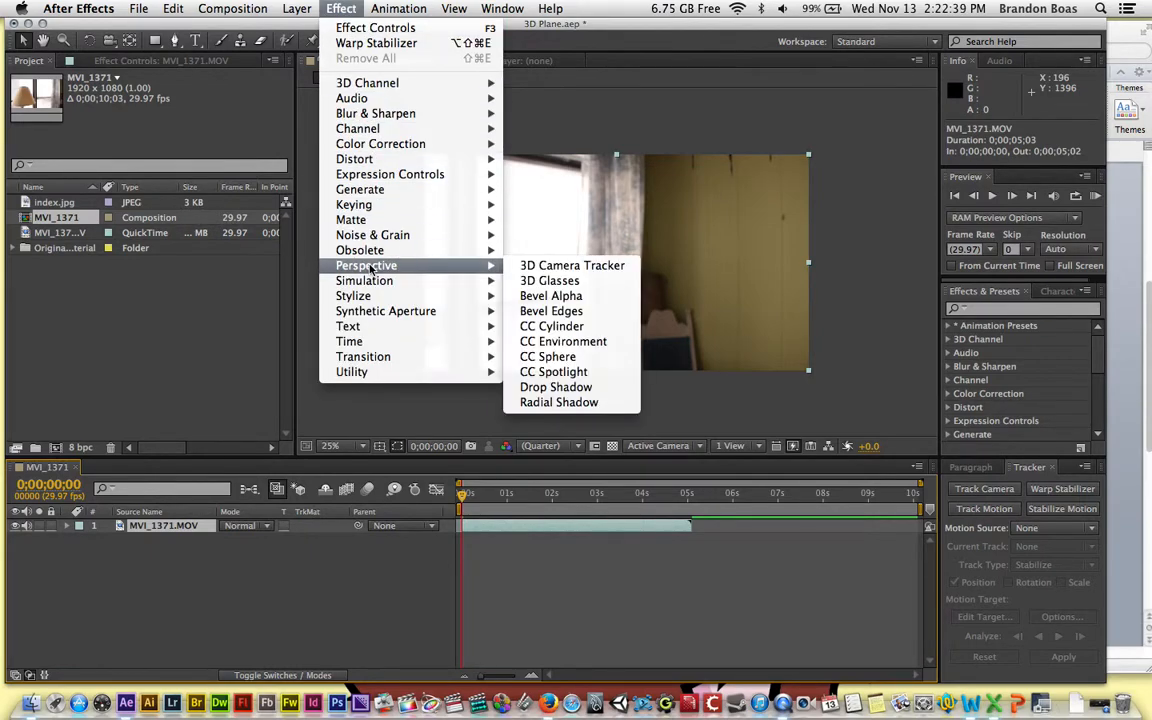
{"action": "left_click", "coordinate": [572, 266]}
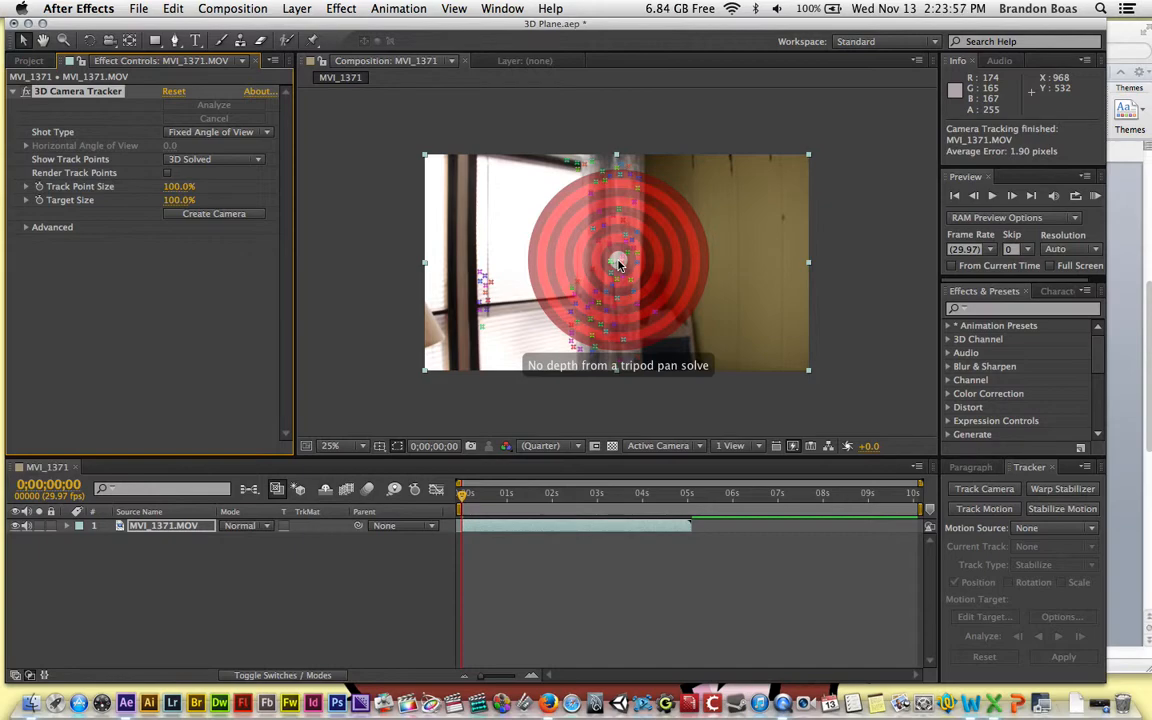
{"action": "right_click", "coordinate": [619, 263]}
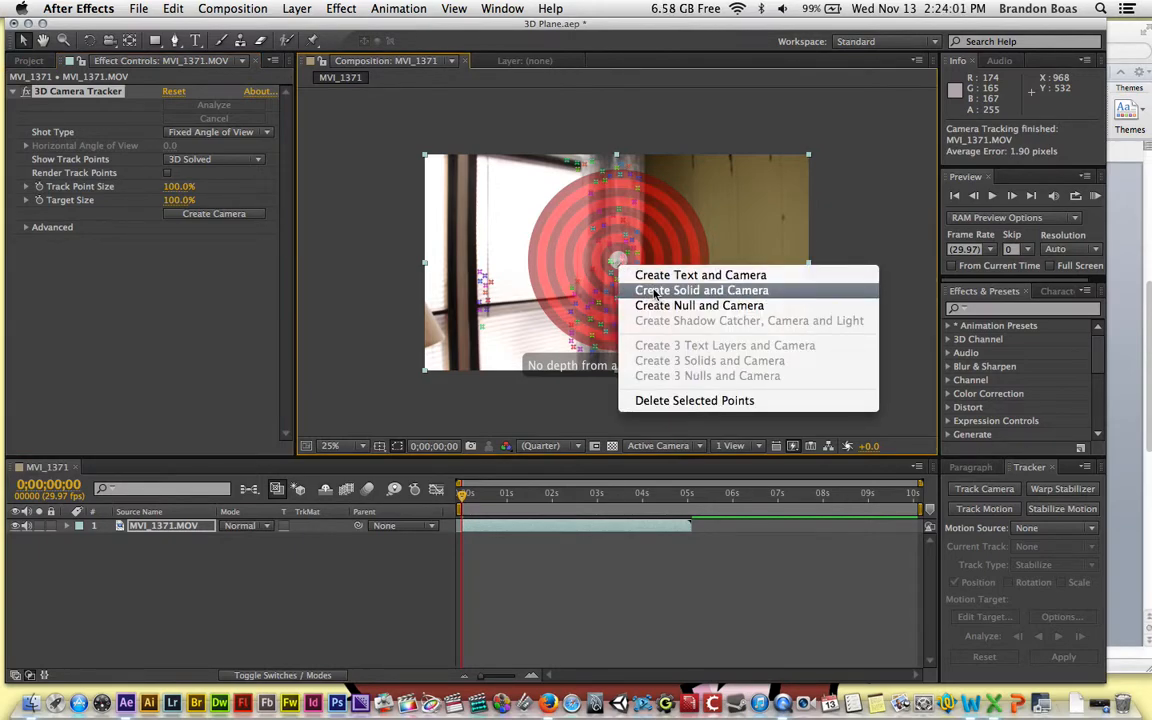
{"action": "left_click", "coordinate": [653, 292]}
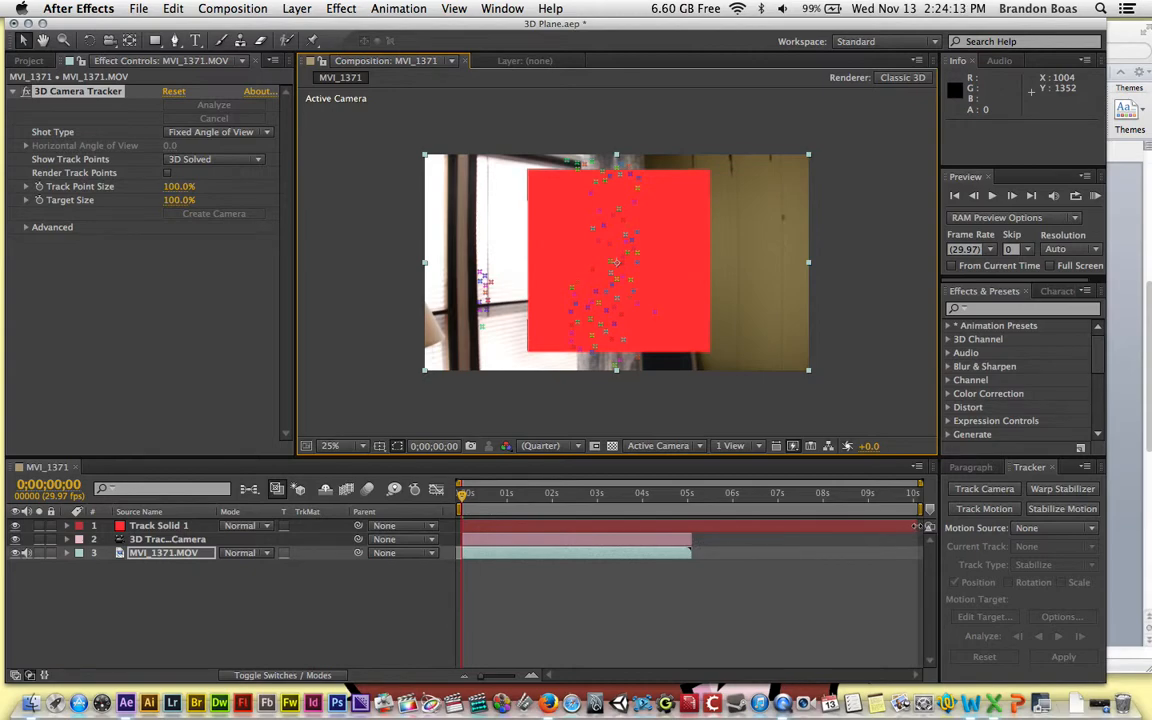
Step: Trim the end of the Track Solid 1 layer to about 0;00;05;01 to match the footage, and return to the first frame
{"action": "left_click_drag", "start_coordinate": [918, 526], "coordinate": [693, 532]}
{"action": "left_click", "coordinate": [690, 493]}
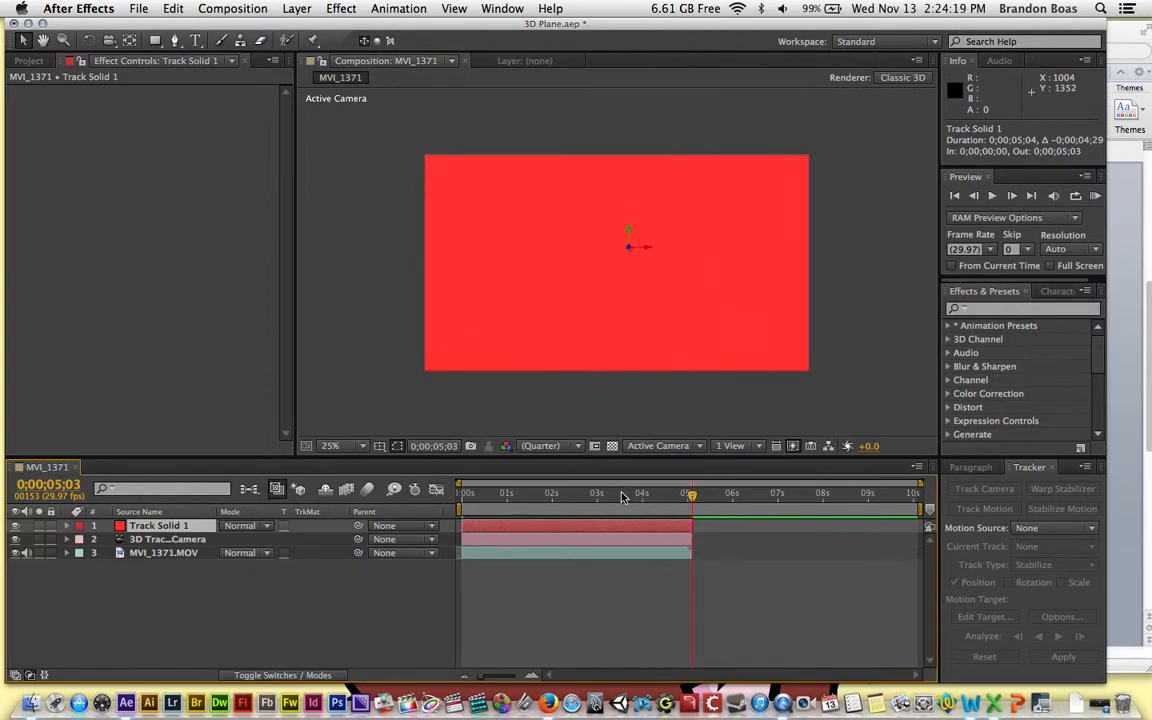
{"action": "left_click", "coordinate": [693, 522]}
{"action": "left_click_drag", "start_coordinate": [693, 522], "coordinate": [689, 522]}
{"action": "left_click_drag", "start_coordinate": [621, 500], "coordinate": [458, 482]}
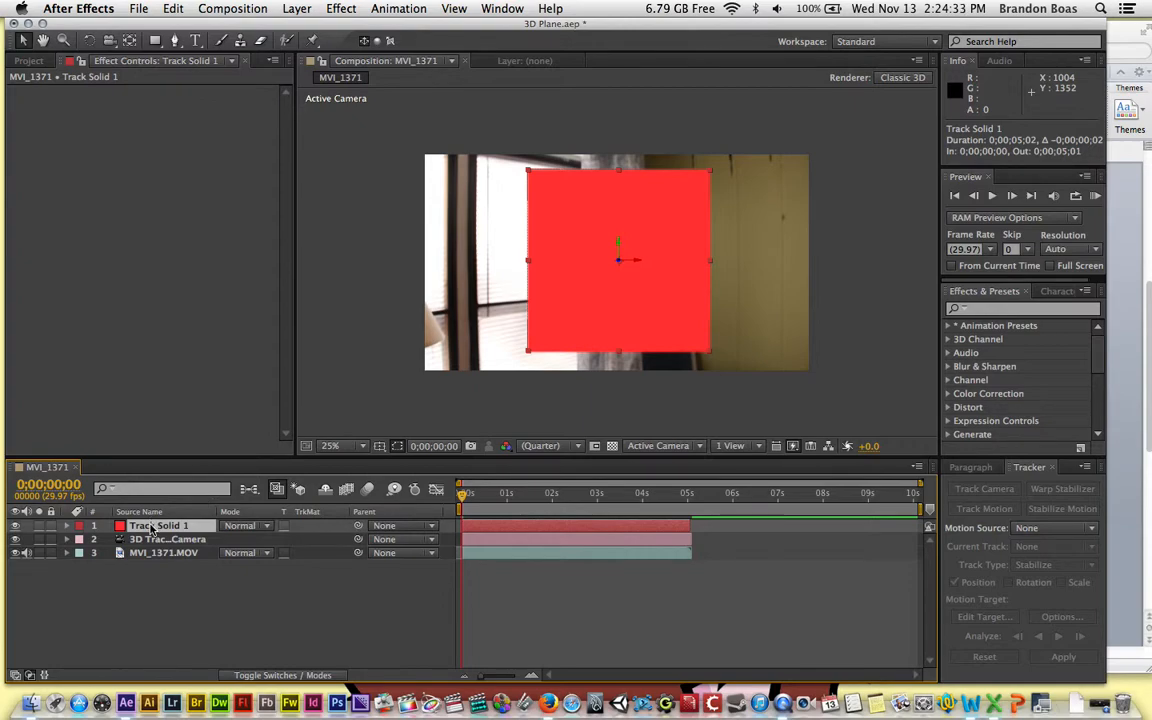
Step: Pre-compose the Track Solid 1 layer as Green Screen, leaving all attributes in MVI_1371
{"action": "right_click", "coordinate": [152, 528]}
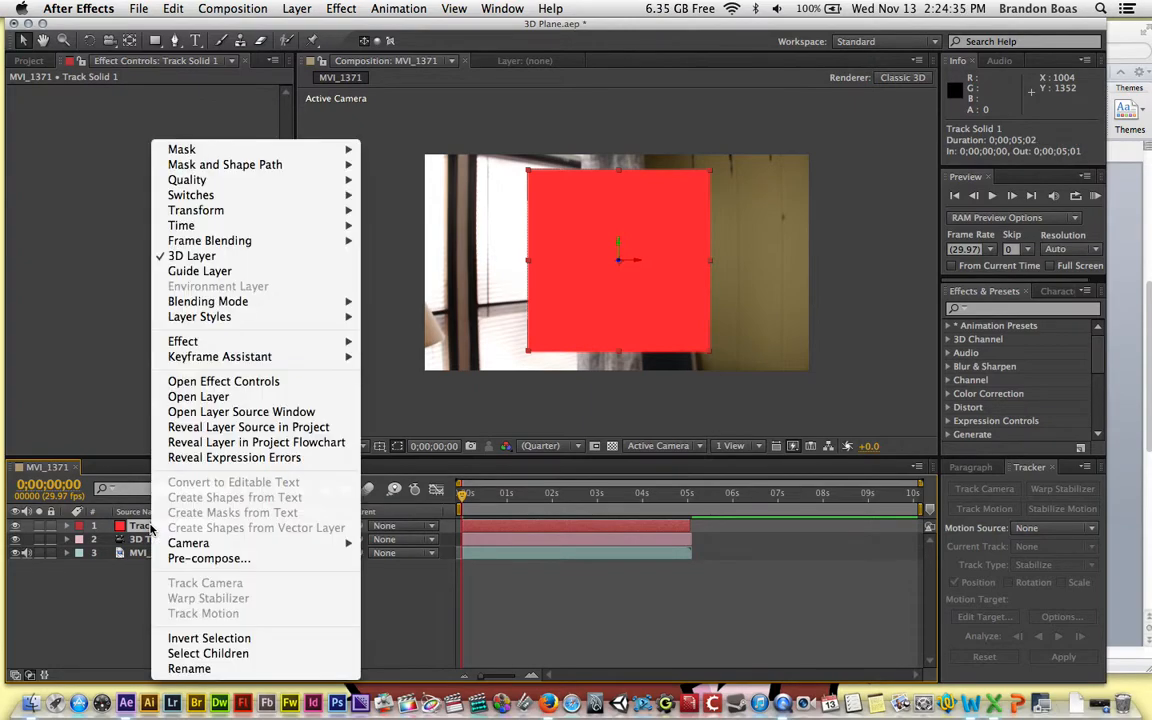
{"action": "left_click", "coordinate": [178, 559]}
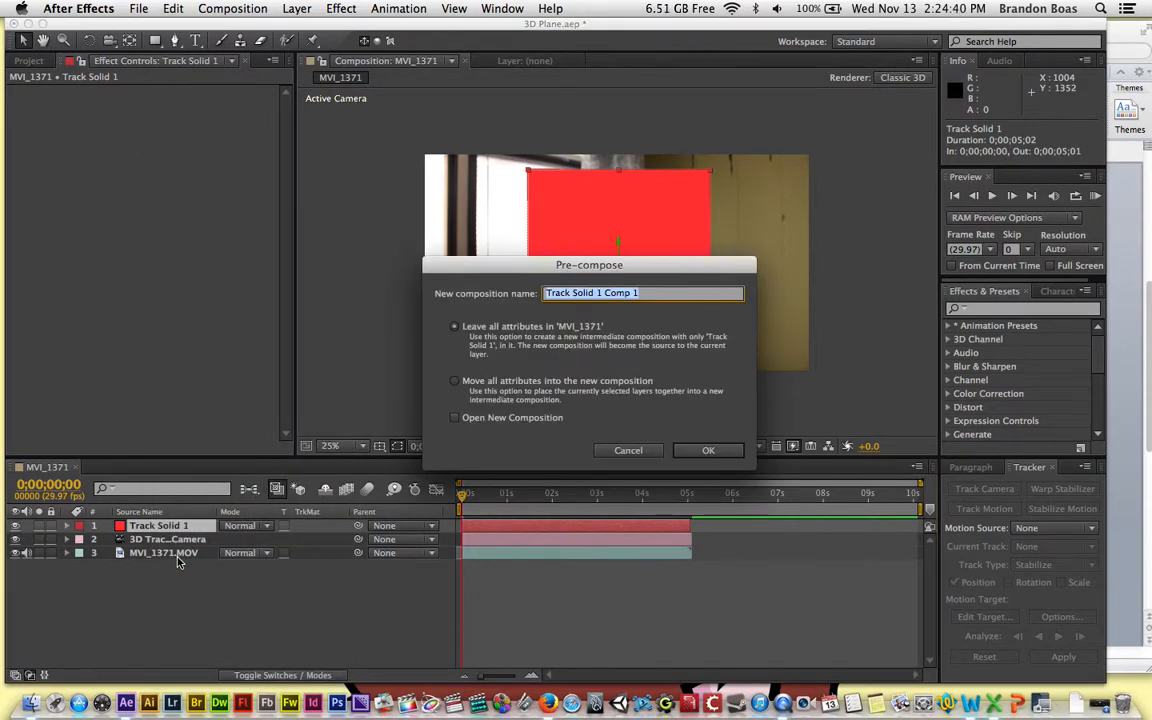
{"action": "type", "text": "Green Screen"}
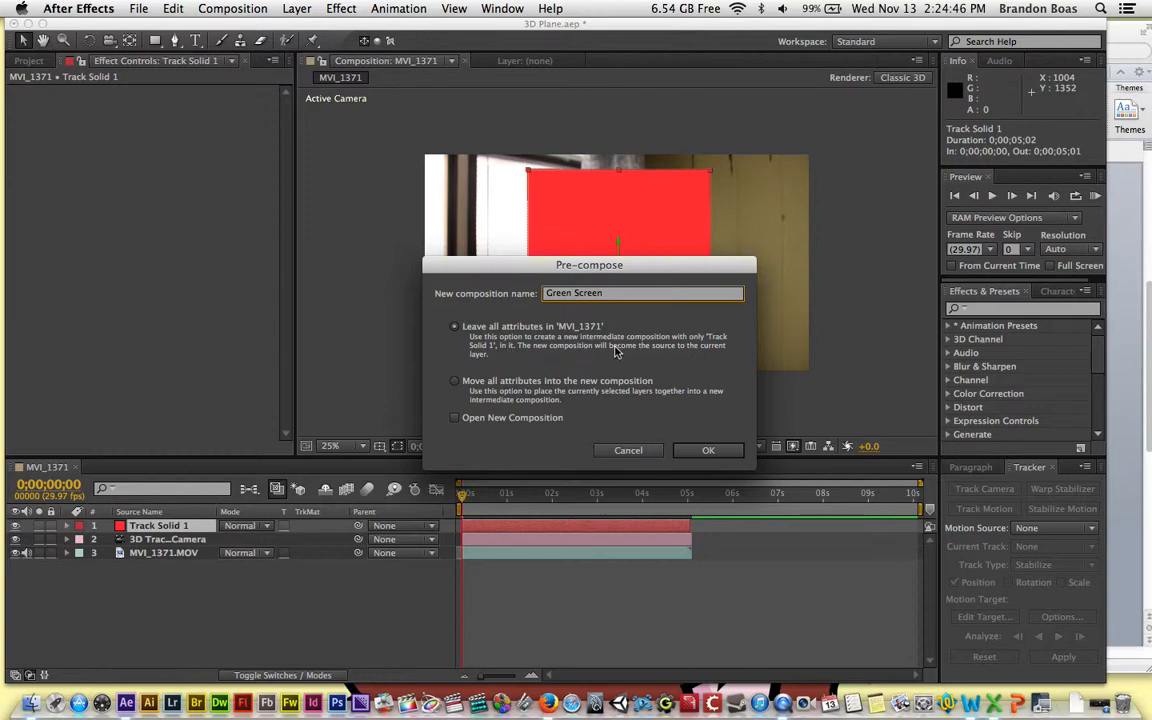
{"action": "left_click", "coordinate": [707, 451]}
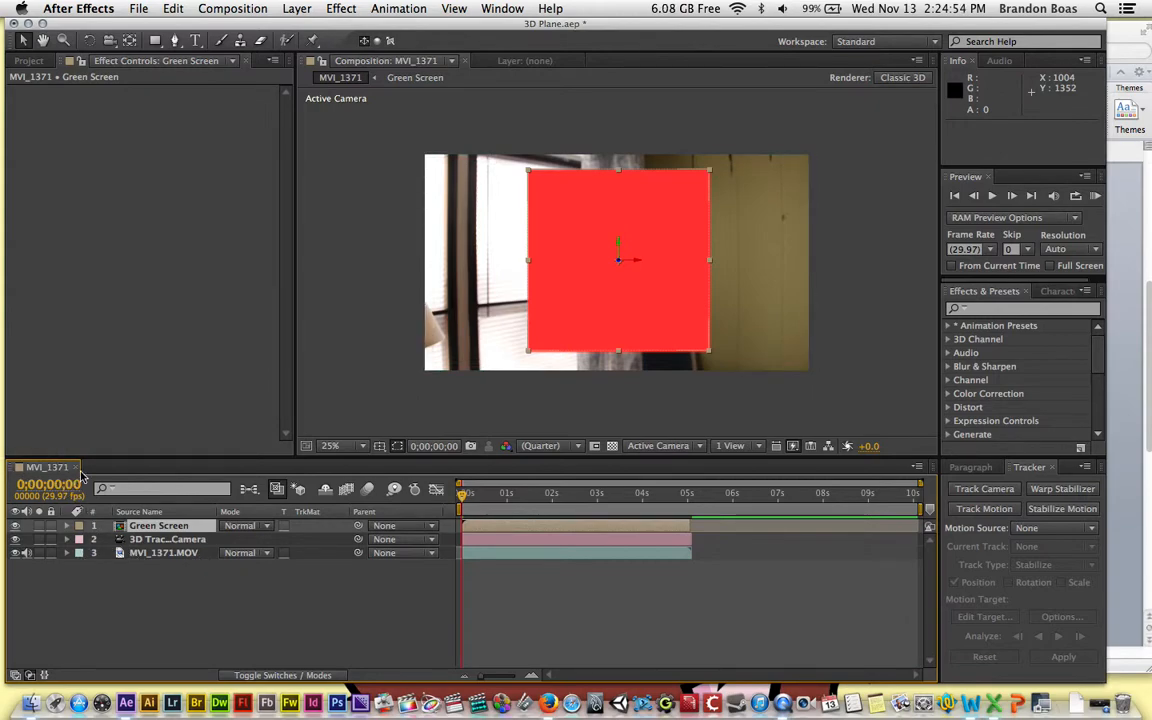
Step: Open the Green Screen composition and delete the red track solid inside it
{"action": "double_click", "coordinate": [119, 528]}
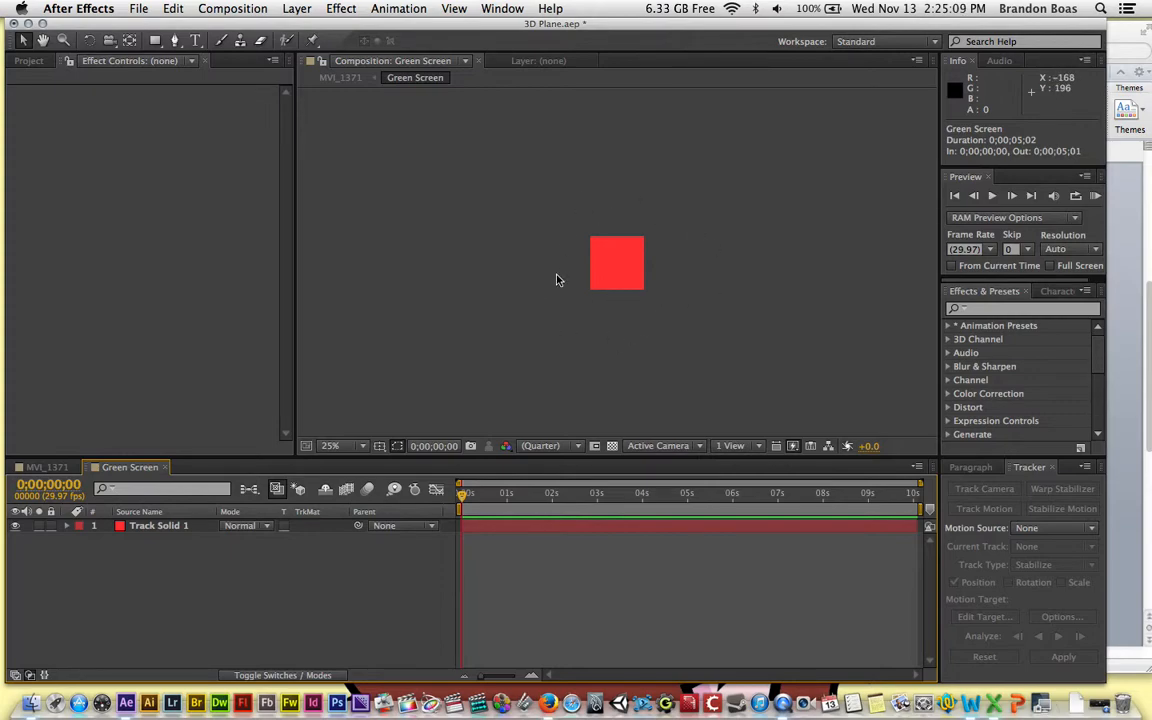
{"action": "left_click", "coordinate": [153, 527]}
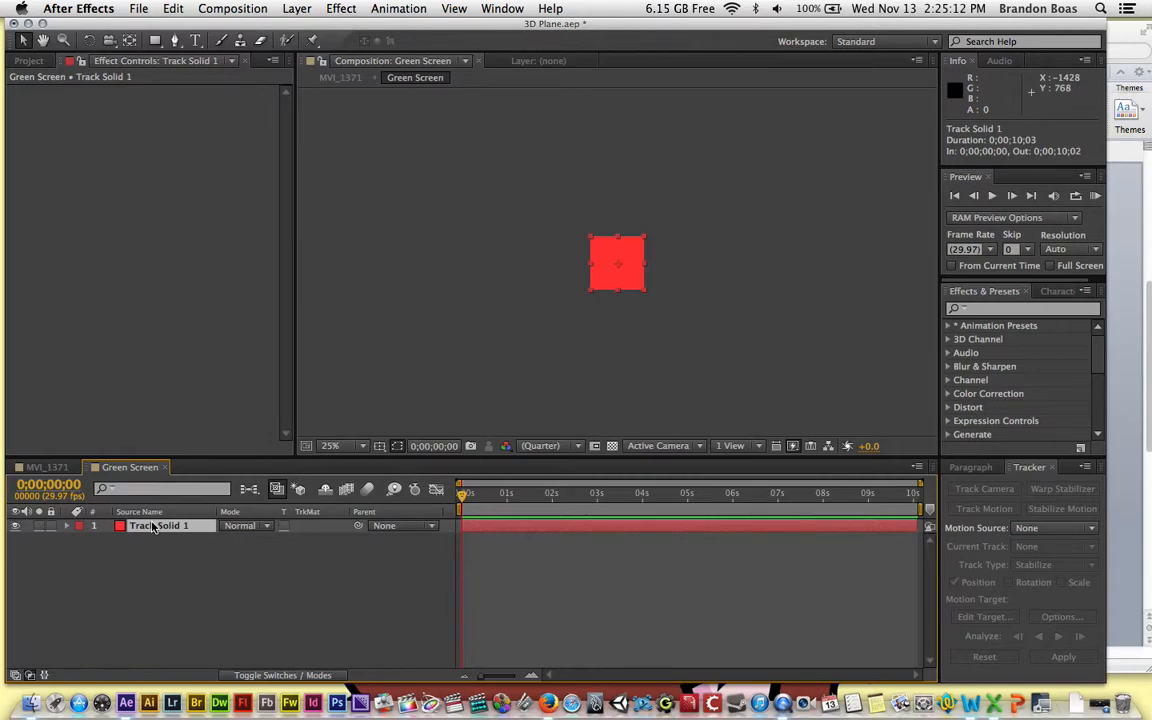
{"action": "key", "text": "Delete"}
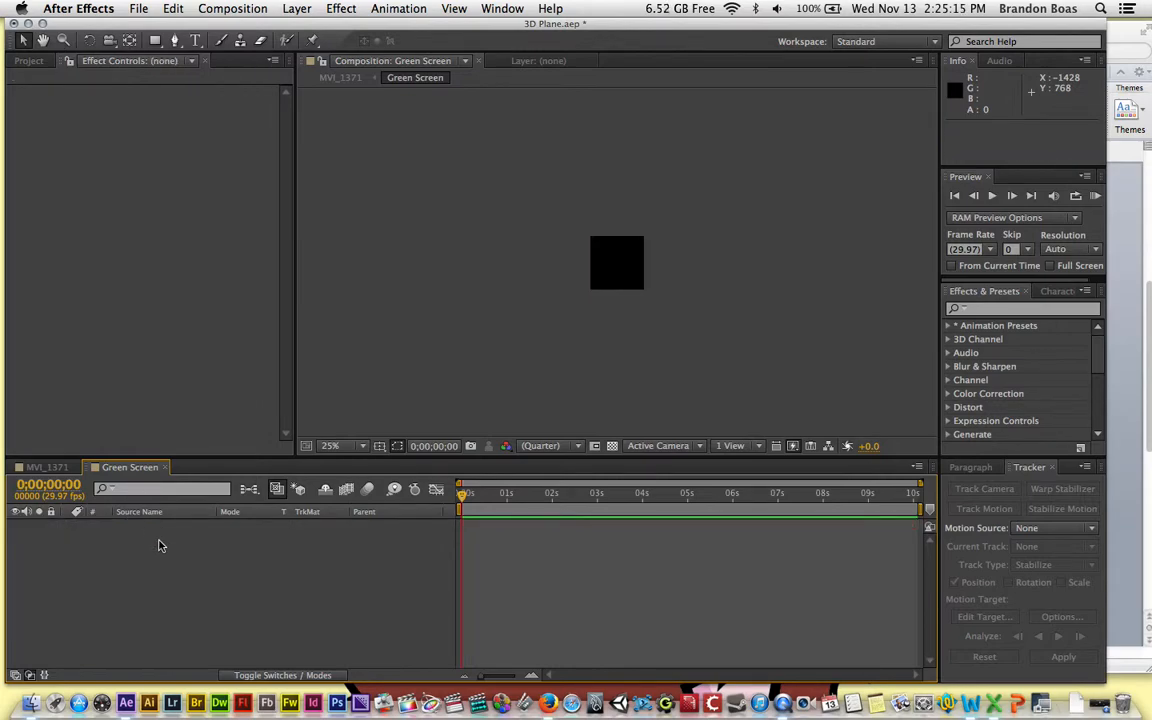
Step: Add a lime green 270 x 270 px solid named Green Screen to the Green Screen composition
{"action": "right_click", "coordinate": [158, 545]}
{"action": "mouse_move", "coordinate": [203, 523]}
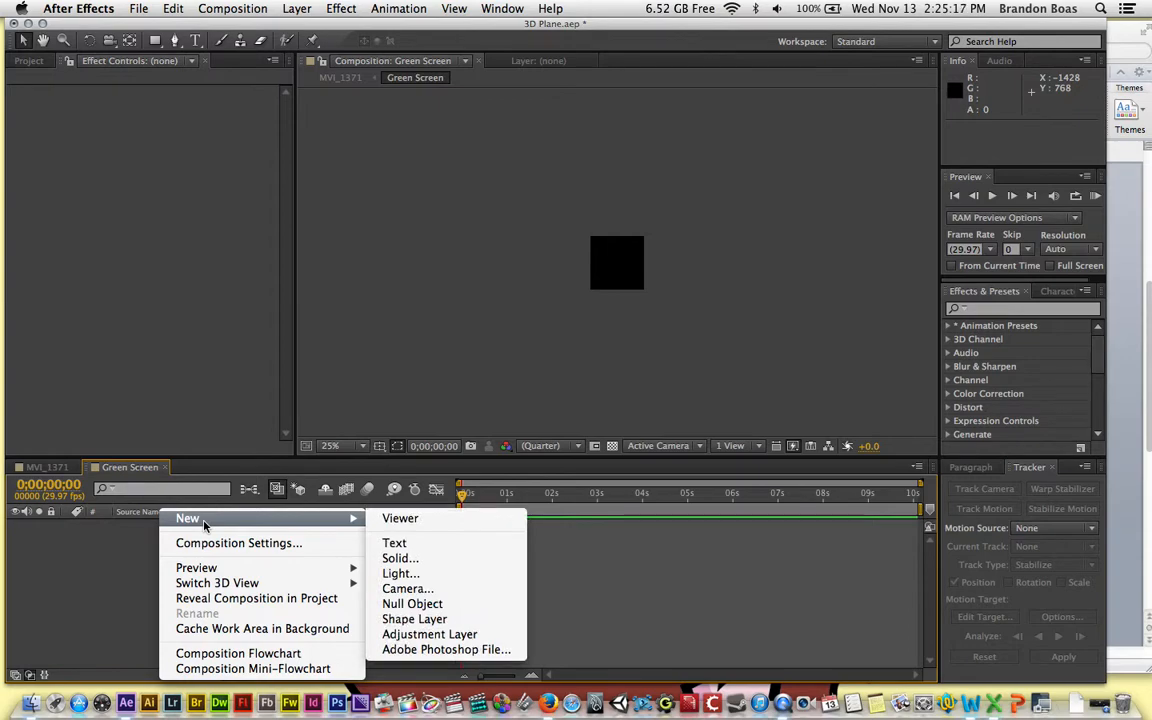
{"action": "left_click", "coordinate": [396, 557]}
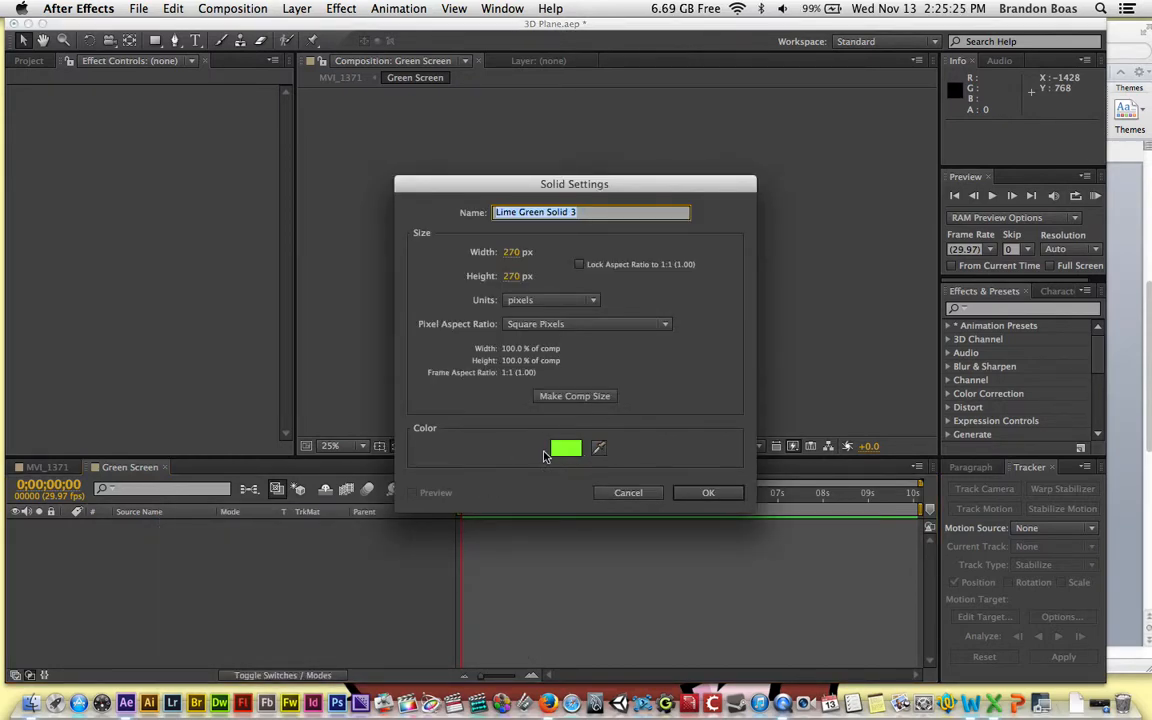
{"action": "type", "text": "Green Screen"}
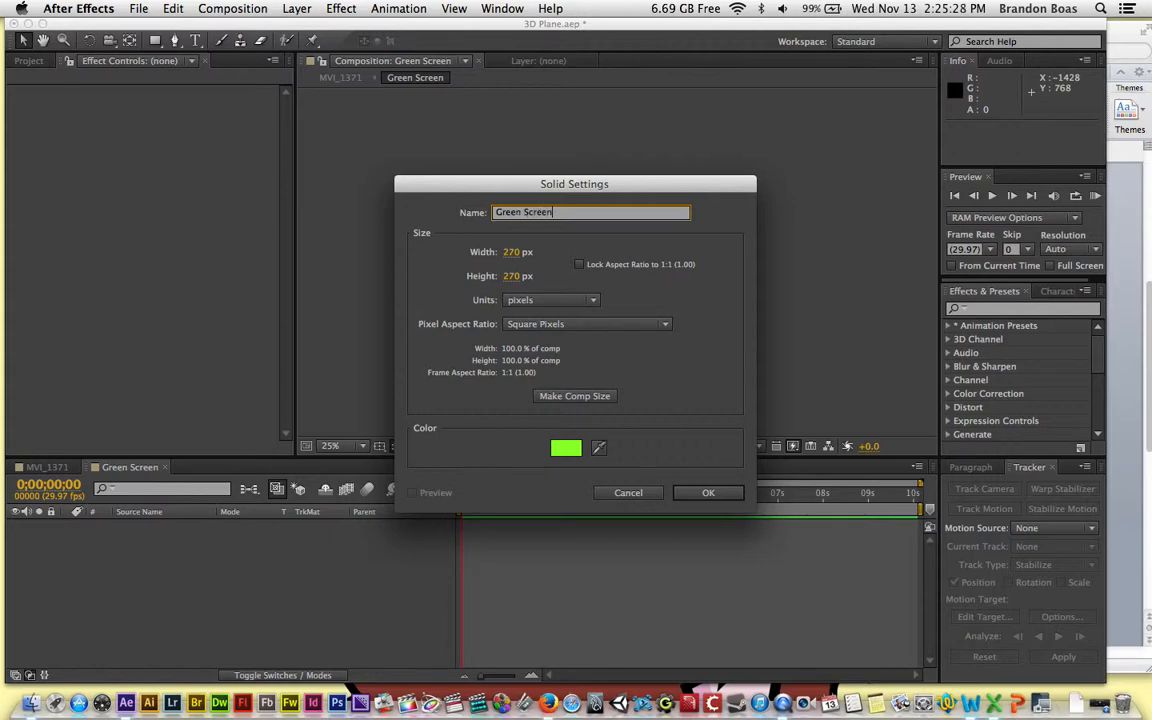
{"action": "left_click", "coordinate": [712, 492]}
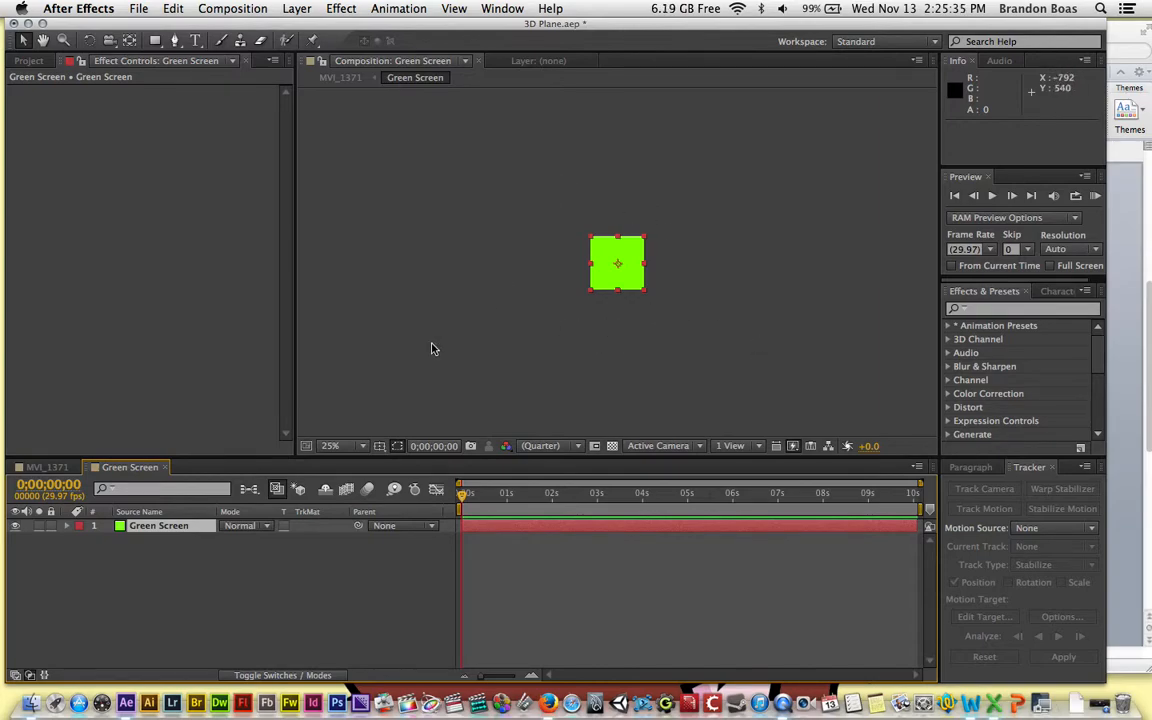
Step: In the MVI_1371 composition, narrow the Green Screen layer to about 44% width and push it back in depth over the curtain
{"action": "left_click", "coordinate": [52, 467]}
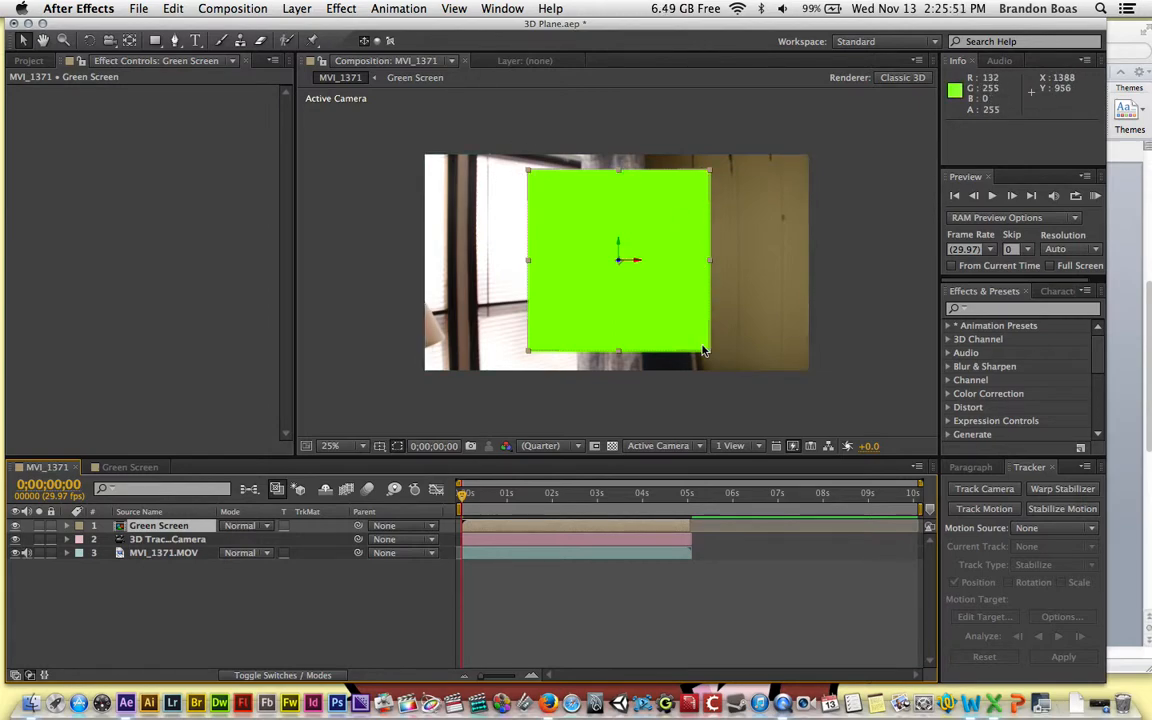
{"action": "left_click_drag", "start_coordinate": [528, 261], "coordinate": [577, 263]}
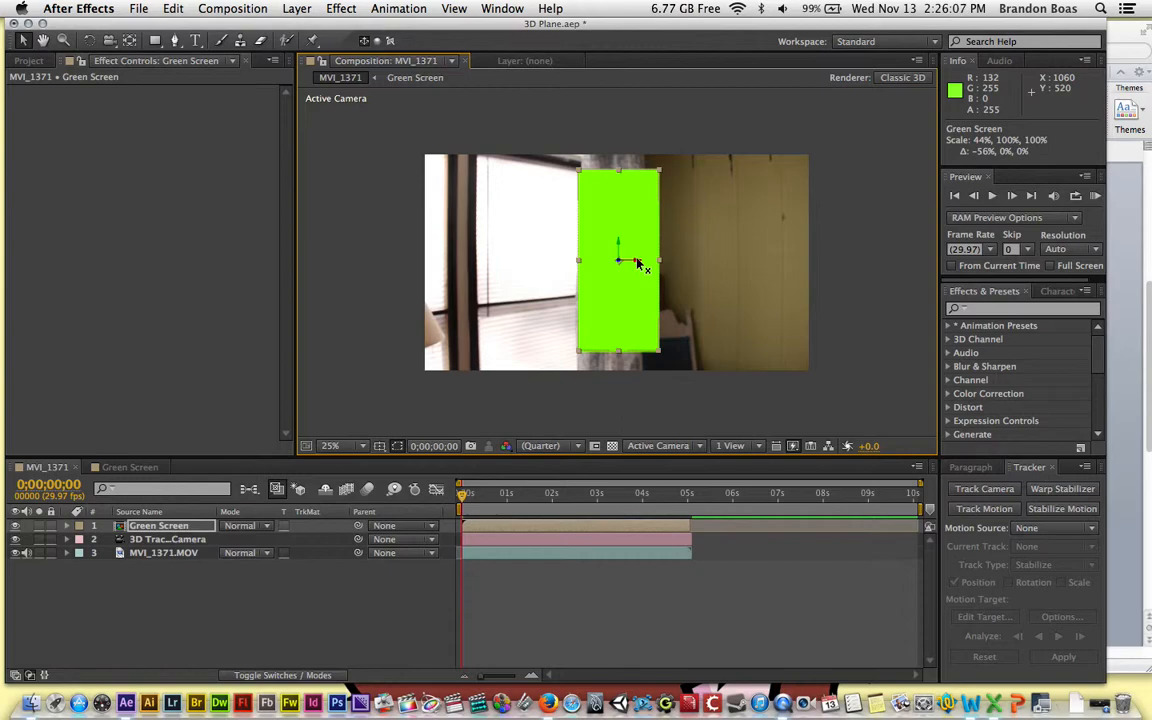
{"action": "left_click_drag", "start_coordinate": [638, 262], "coordinate": [663, 129]}
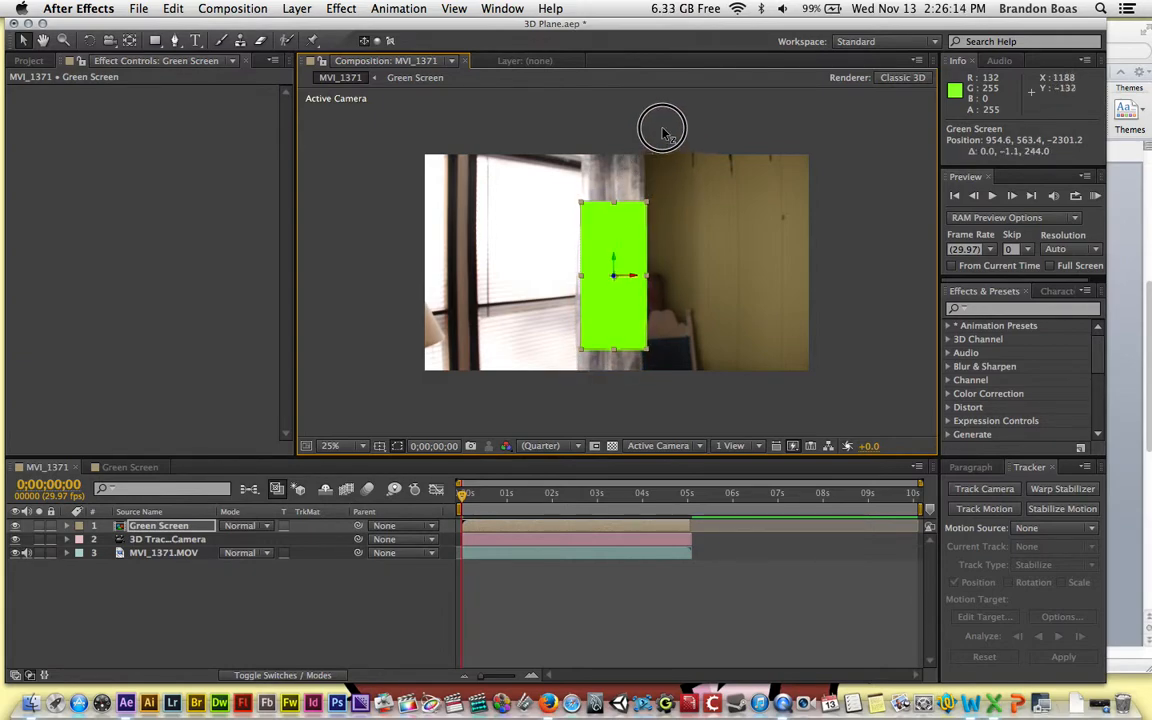
{"action": "left_click_drag", "start_coordinate": [628, 272], "coordinate": [611, 270]}
Step: Stretch the Green Screen layer to about 156% height and align it over the curtain at about 949.6, 539.3, -2281.3
{"action": "left_click_drag", "start_coordinate": [607, 203], "coordinate": [607, 162]}
{"action": "mouse_move", "coordinate": [609, 257]}
{"action": "left_mouse_down"}
{"action": "mouse_move", "coordinate": [607, 247]}
{"action": "mouse_move", "coordinate": [630, 261]}
{"action": "left_mouse_up"}
{"action": "left_click", "coordinate": [628, 259]}
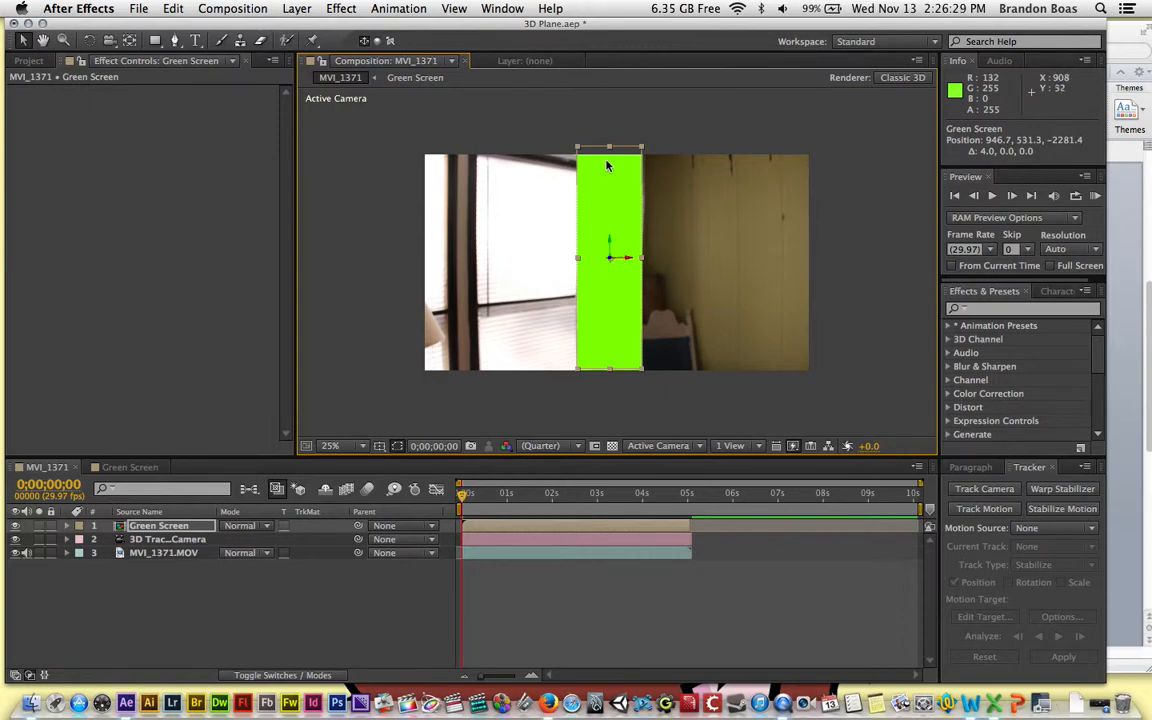
{"action": "left_click_drag", "start_coordinate": [610, 148], "coordinate": [610, 144]}
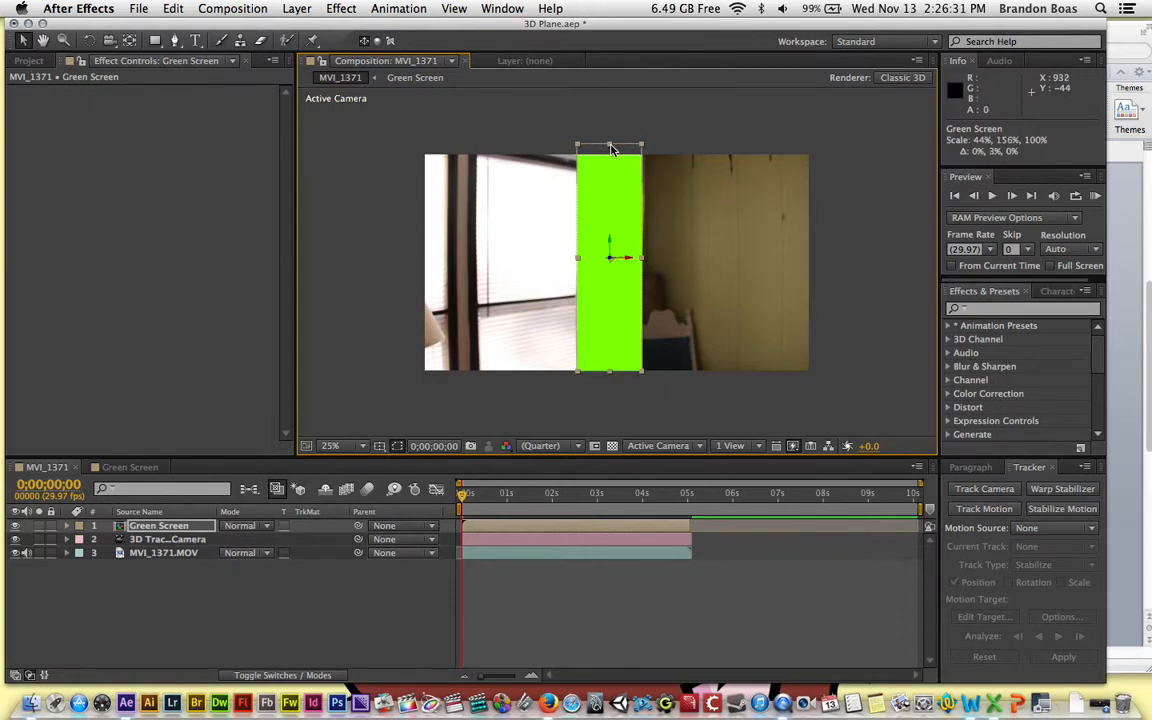
{"action": "left_click_drag", "start_coordinate": [609, 245], "coordinate": [610, 247]}
{"action": "left_click", "coordinate": [627, 263]}
{"action": "left_click_drag", "start_coordinate": [627, 263], "coordinate": [629, 264]}
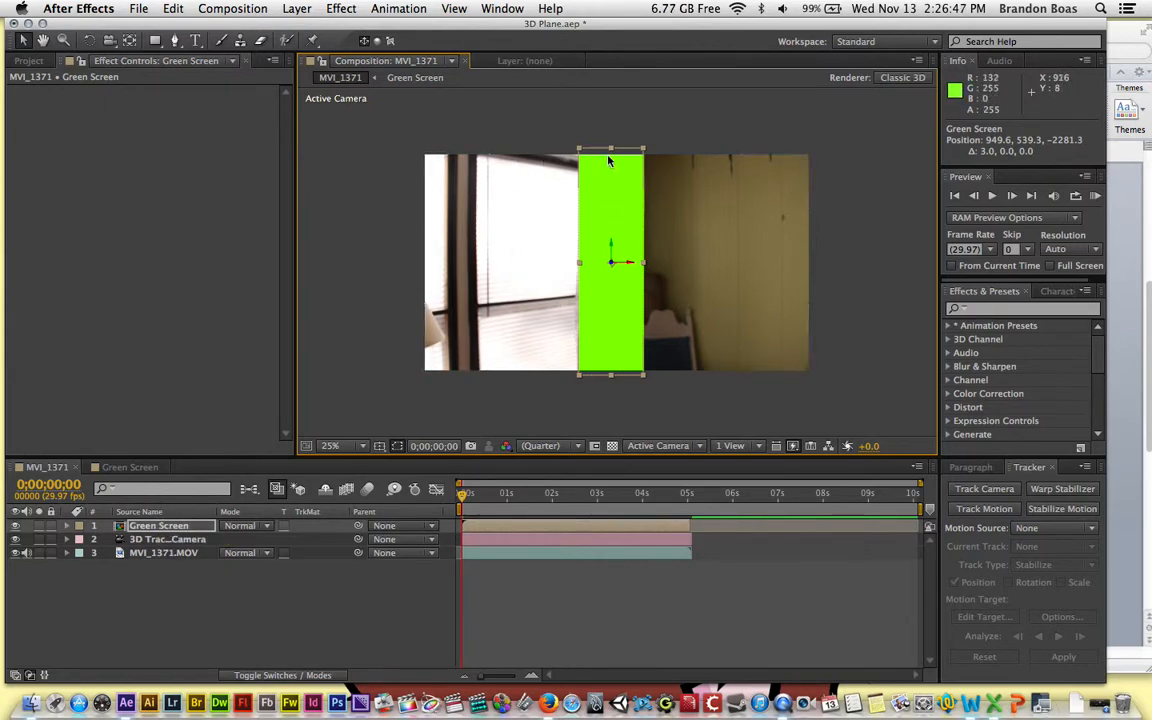
Step: Add index.jpg from the project to the Green Screen composition, above the lime green solid
{"action": "left_click", "coordinate": [466, 493]}
{"action": "left_click_drag", "start_coordinate": [466, 493], "coordinate": [457, 521]}
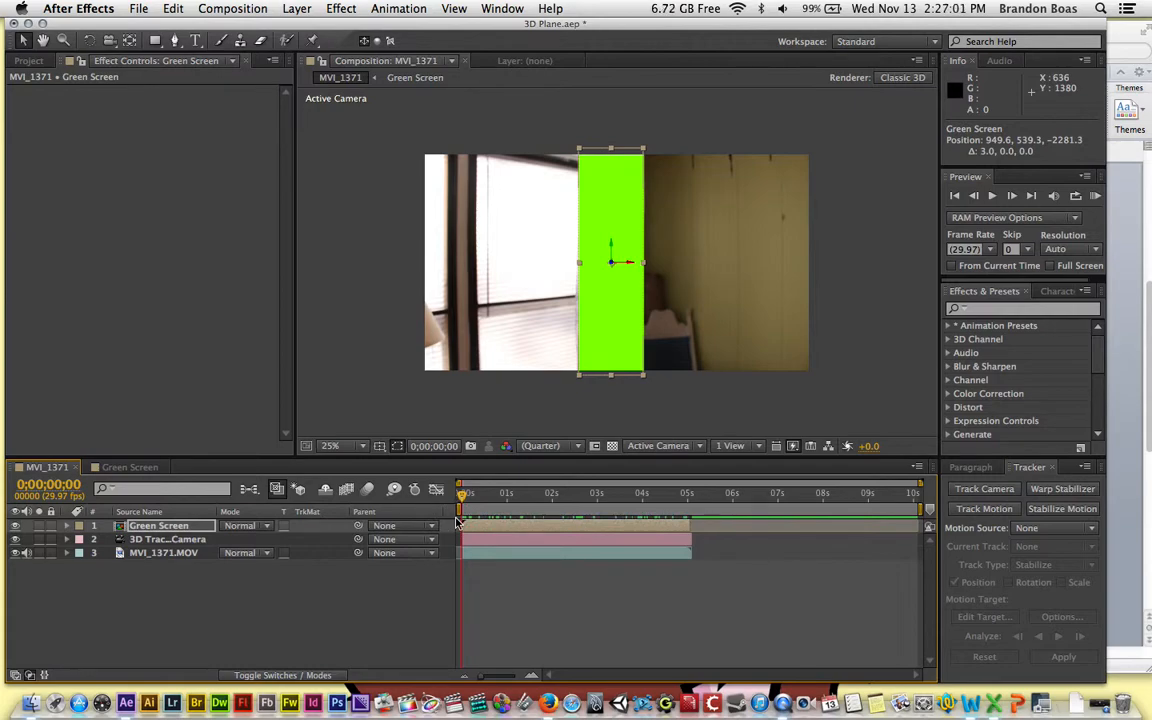
{"action": "left_click", "coordinate": [127, 468]}
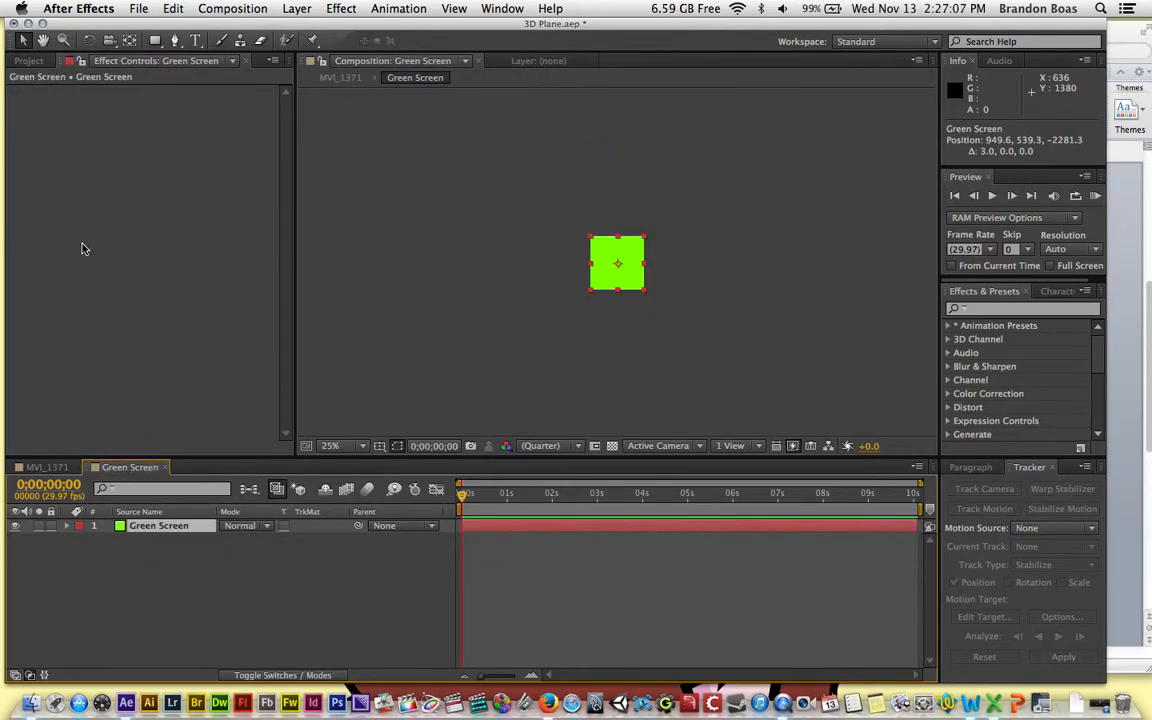
{"action": "left_click", "coordinate": [30, 60]}
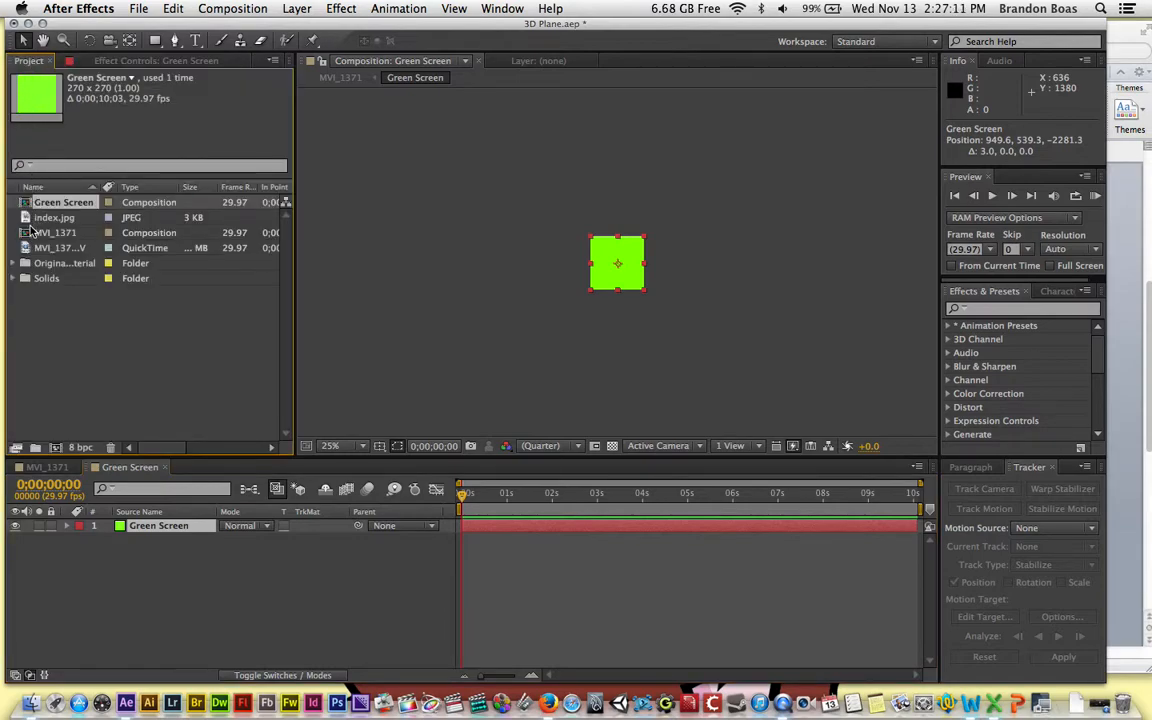
{"action": "left_click_drag", "start_coordinate": [27, 218], "coordinate": [104, 516]}
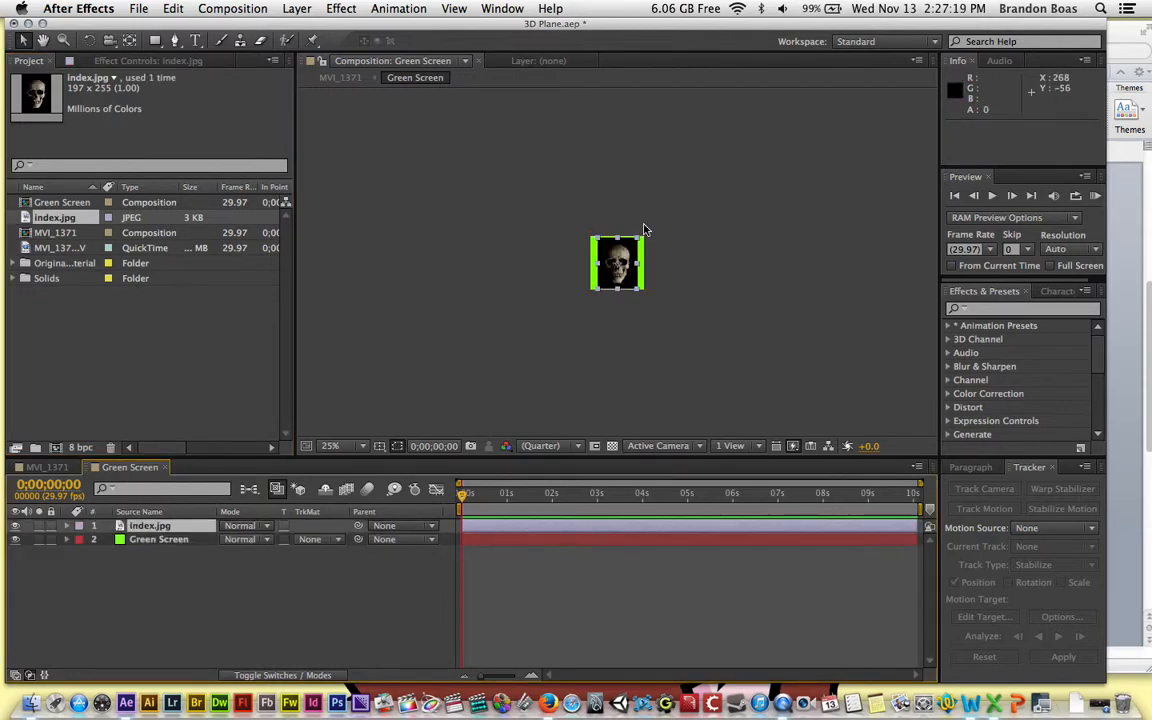
Step: Scale the index.jpg layer up to about 139% so the skull image covers the whole green square
{"action": "scroll", "coordinate": [644, 230], "scroll_direction": "up", "scroll_amount": 4}
{"action": "scroll", "coordinate": [644, 230], "scroll_direction": "down", "scroll_amount": 1}
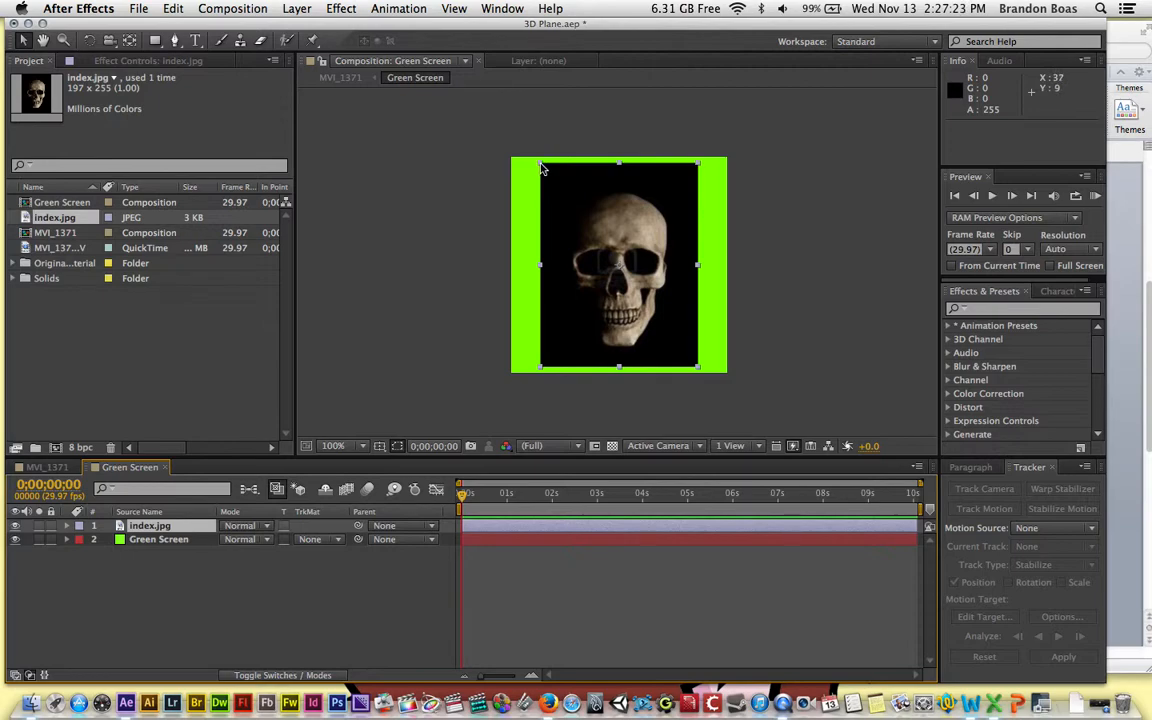
{"action": "left_click_drag", "start_coordinate": [541, 167], "coordinate": [421, 128]}
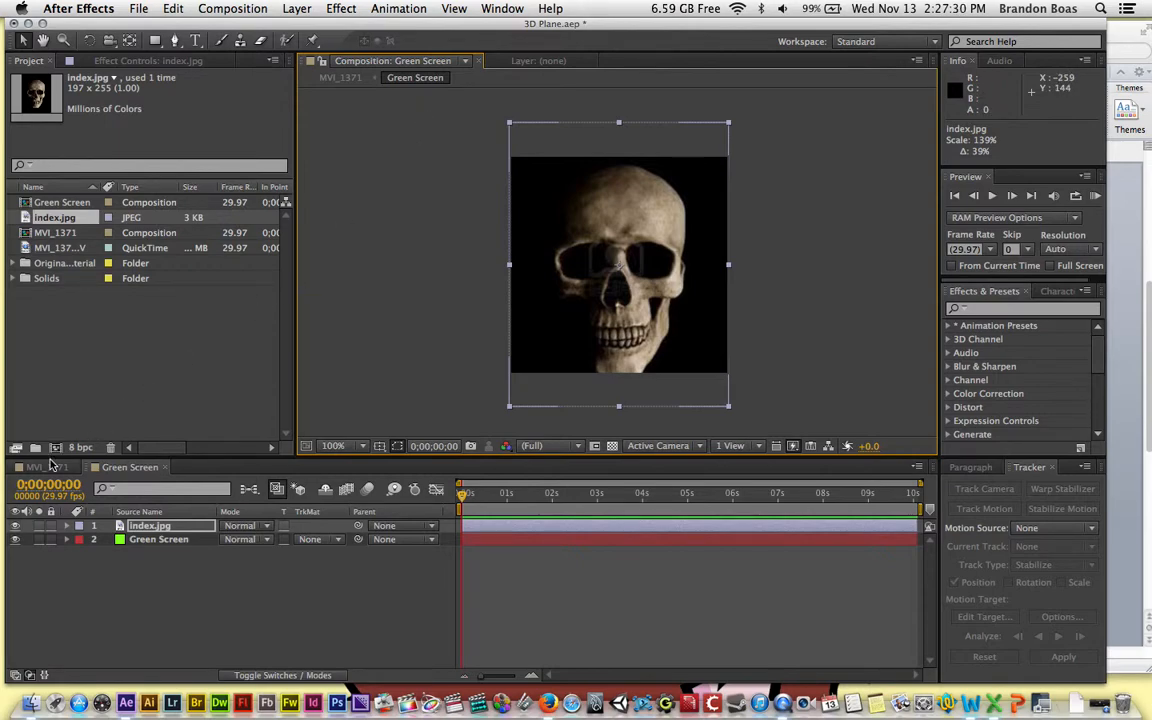
Step: In the MVI_1371 composition, set the Green Screen layer's blending mode to Screen and preview it over the curtain
{"action": "left_click", "coordinate": [52, 467]}
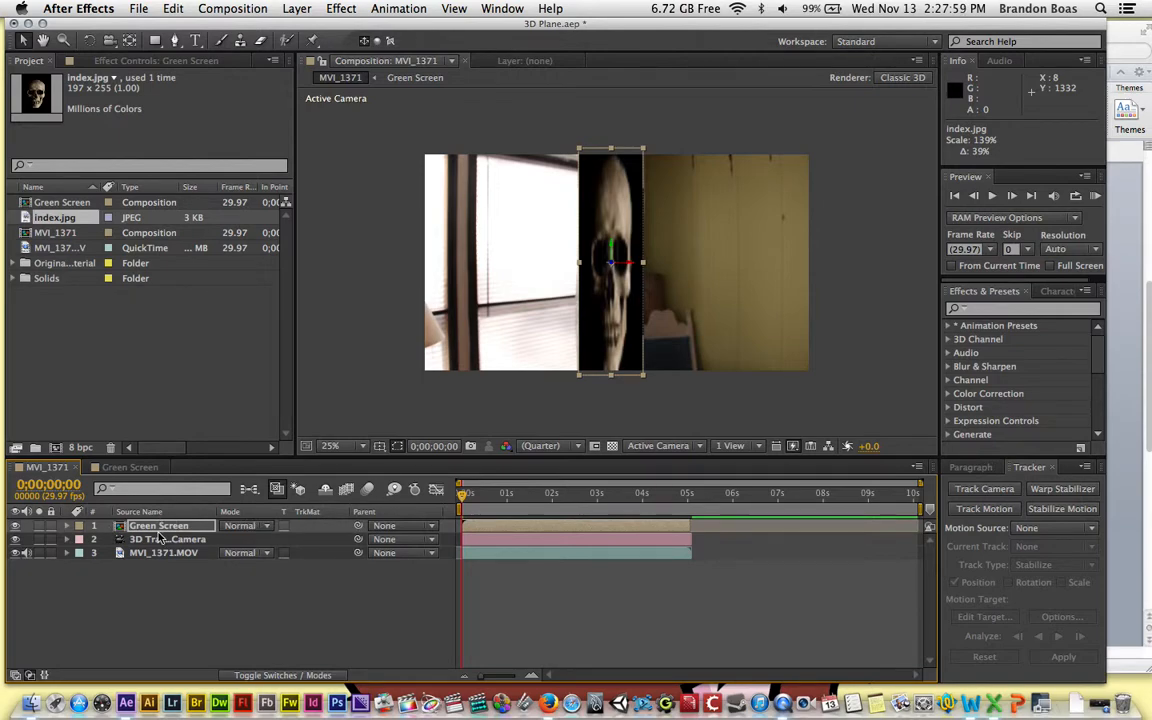
{"action": "left_click", "coordinate": [267, 530]}
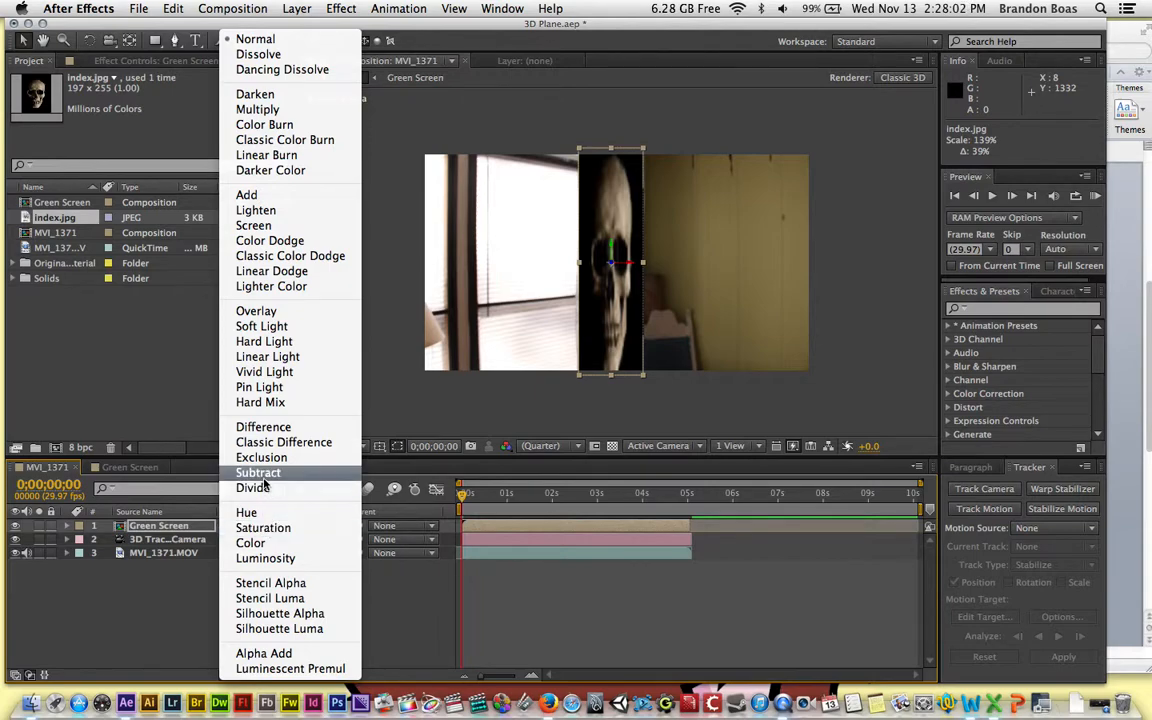
{"action": "left_click", "coordinate": [252, 226]}
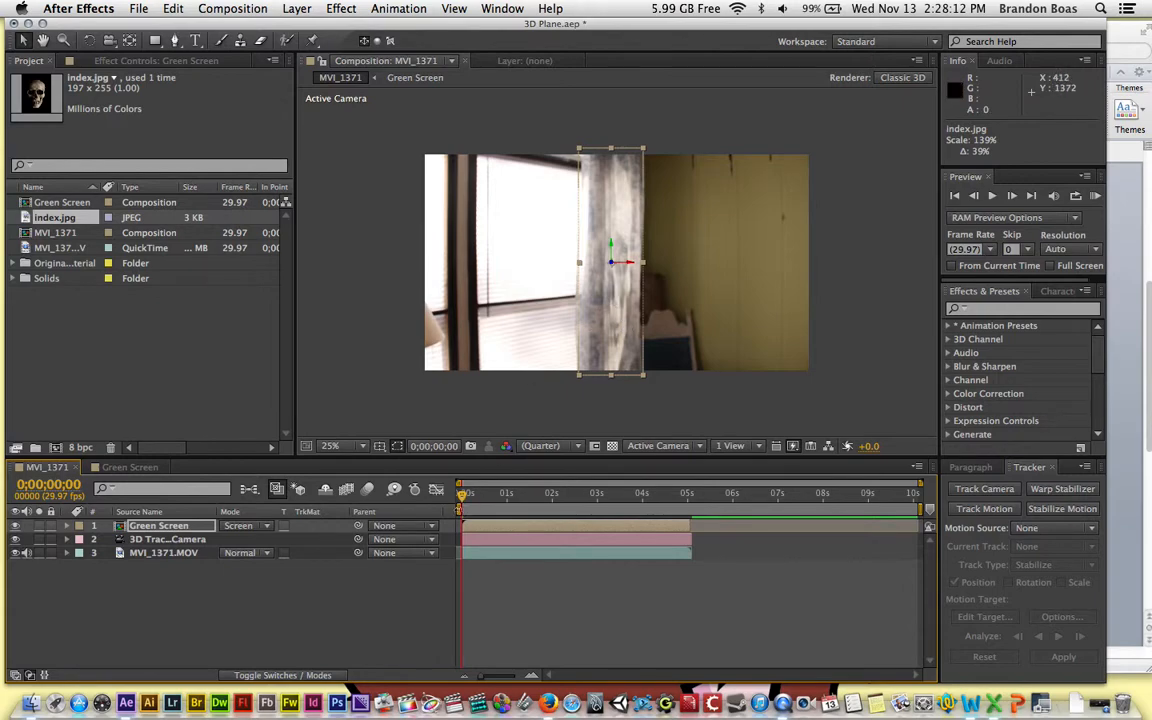
{"action": "key", "text": "space"}
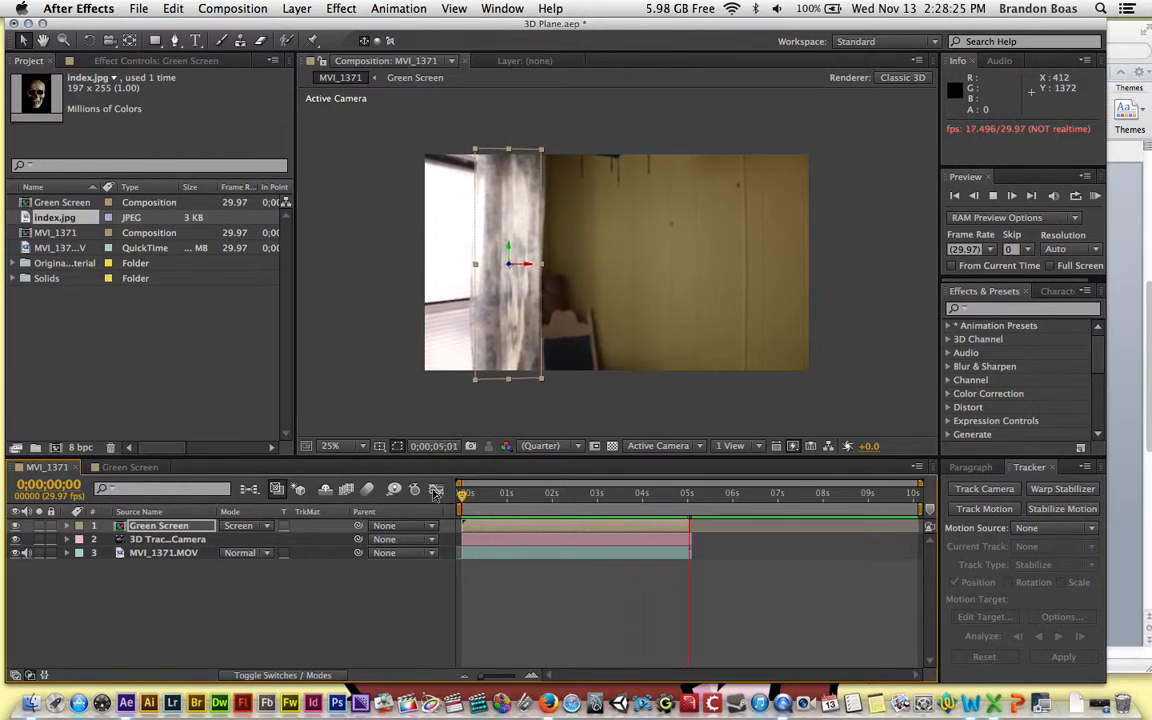
{"action": "key", "text": "space"}
{"action": "left_click_drag", "start_coordinate": [508, 493], "coordinate": [450, 490]}
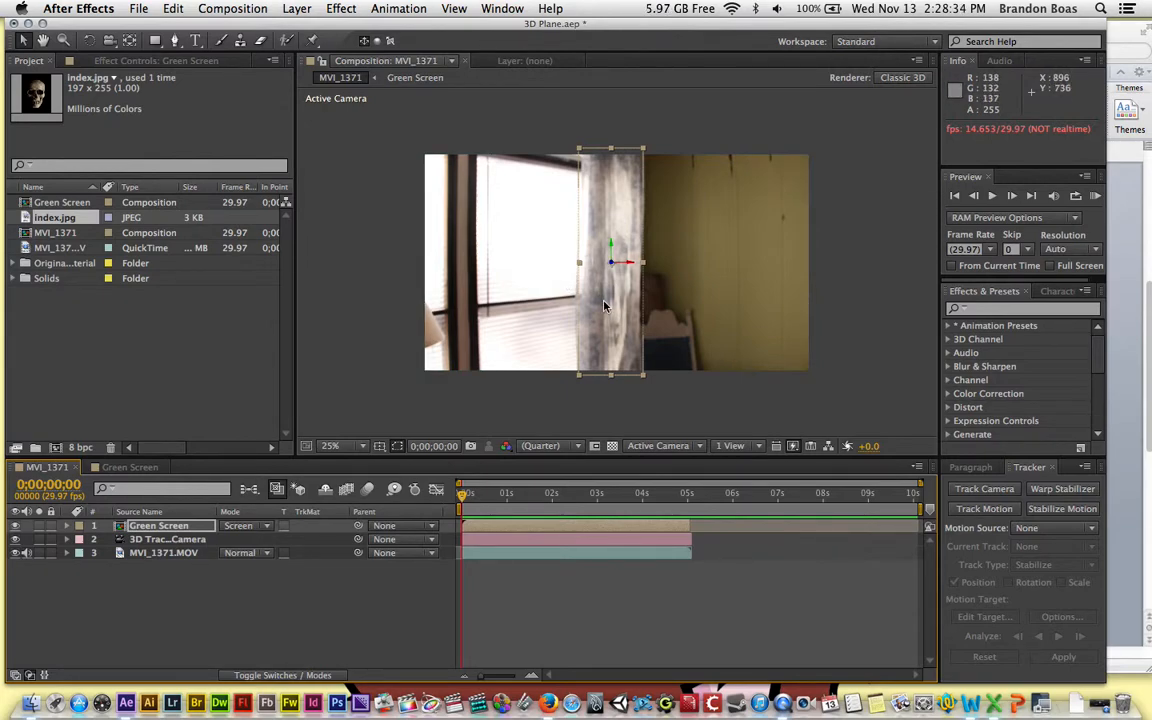
Step: Add MVI_2354.MOV from the Original Material folder to the Green Screen composition as the uppermost layer
{"action": "left_click", "coordinate": [131, 468]}
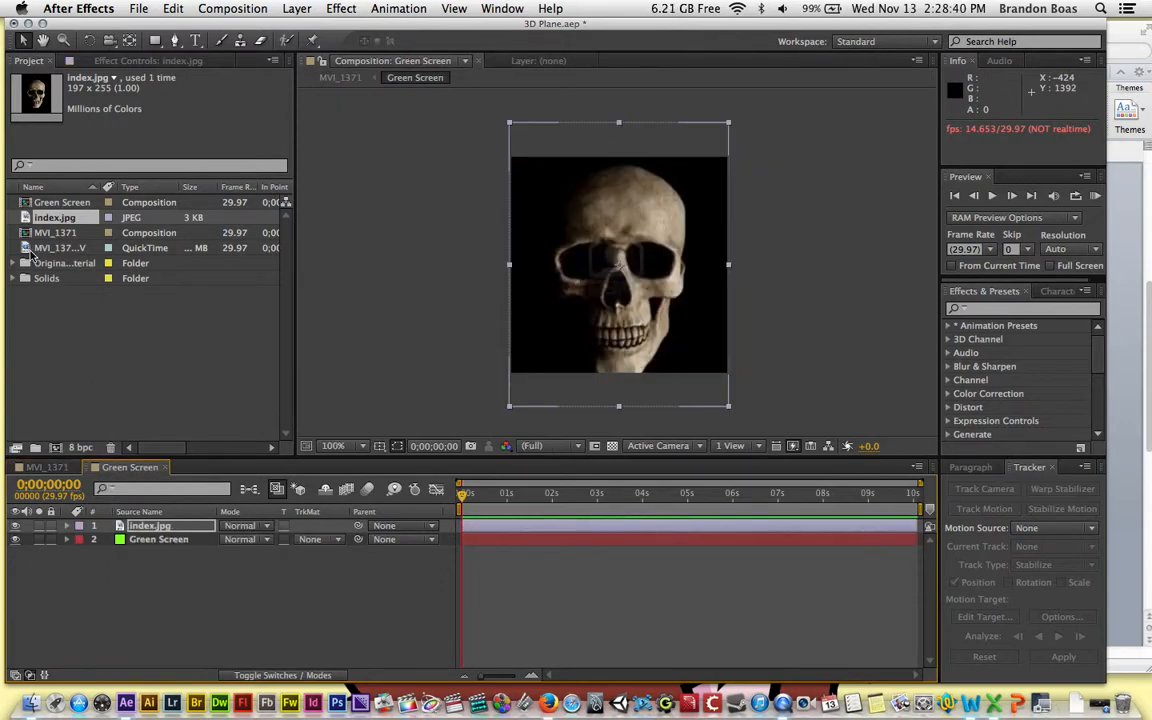
{"action": "left_click", "coordinate": [14, 264]}
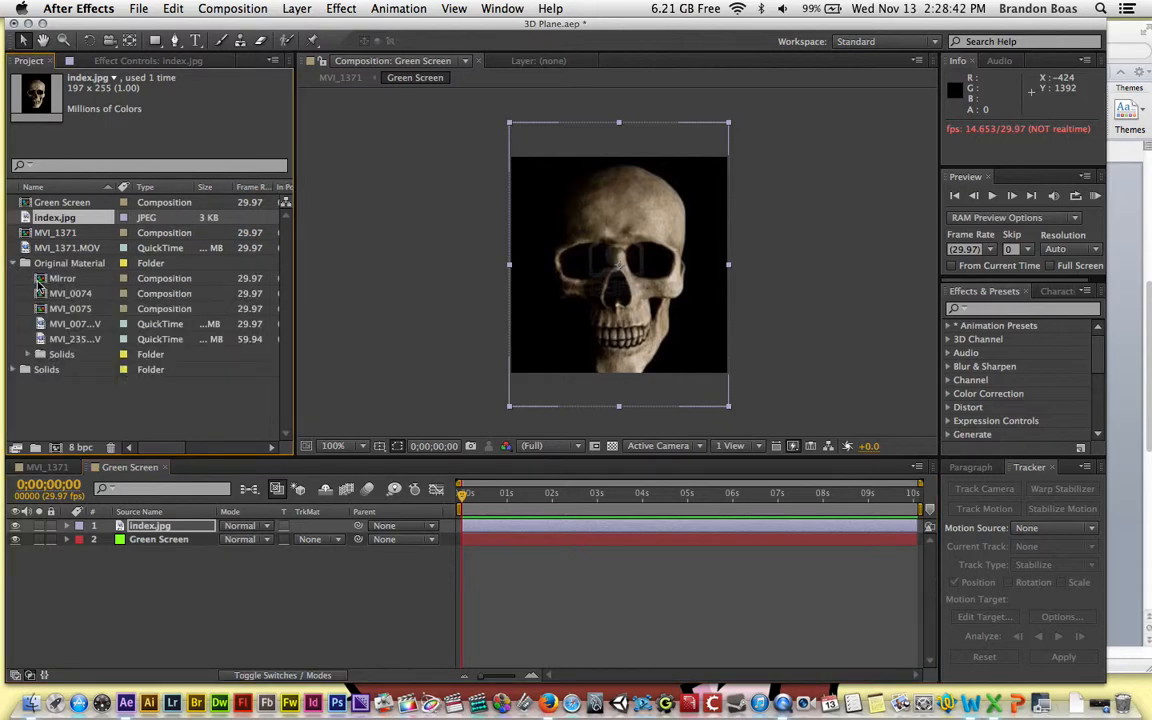
{"action": "left_click", "coordinate": [40, 325]}
{"action": "left_click", "coordinate": [42, 340]}
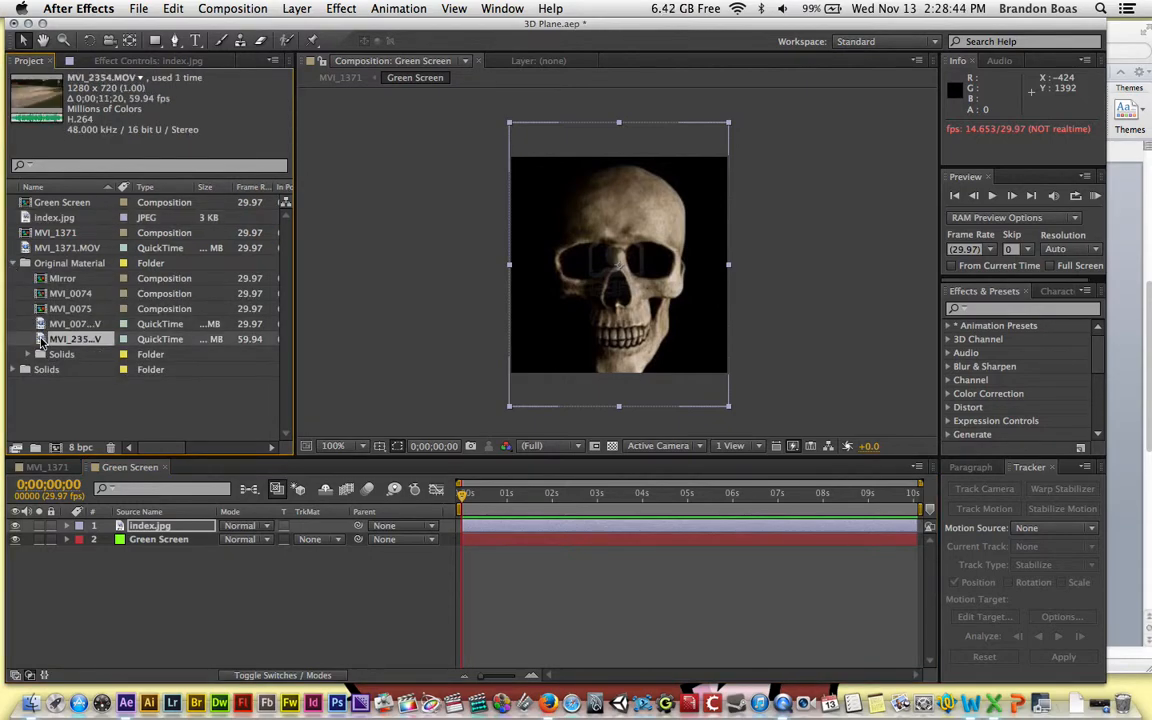
{"action": "left_click_drag", "start_coordinate": [40, 344], "coordinate": [120, 514]}
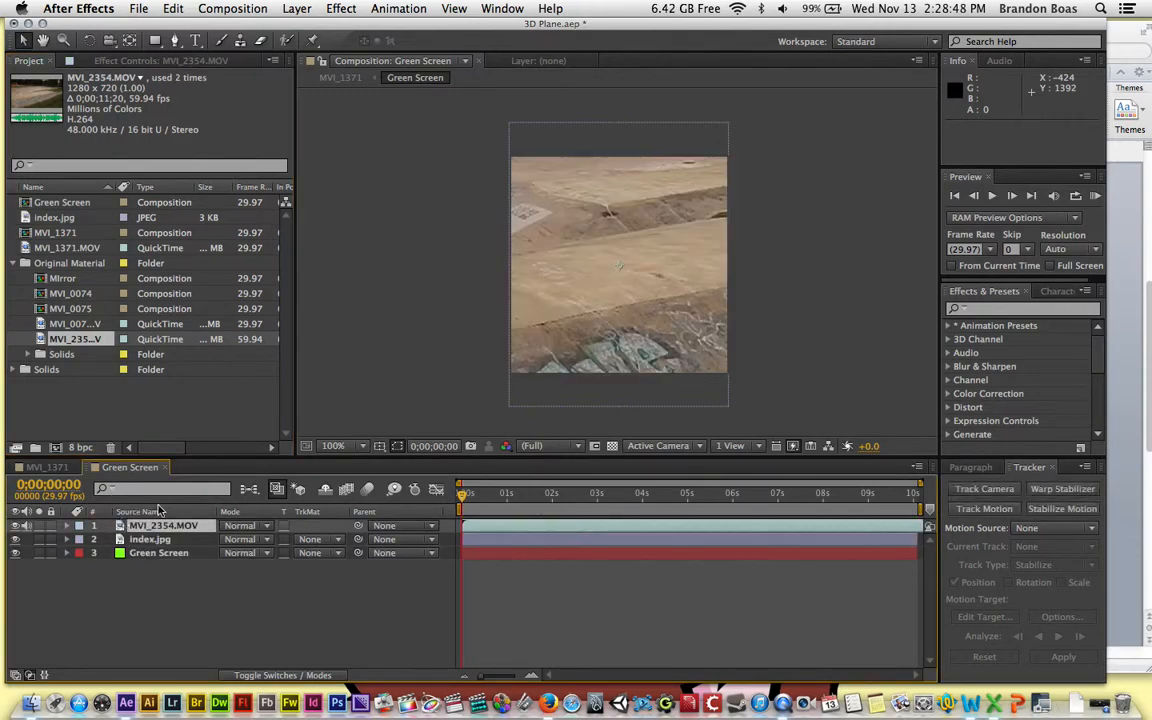
Step: Scale the MVI_2354.MOV layer down to about 40% so the clip fits around the square frame
{"action": "left_click", "coordinate": [612, 262]}
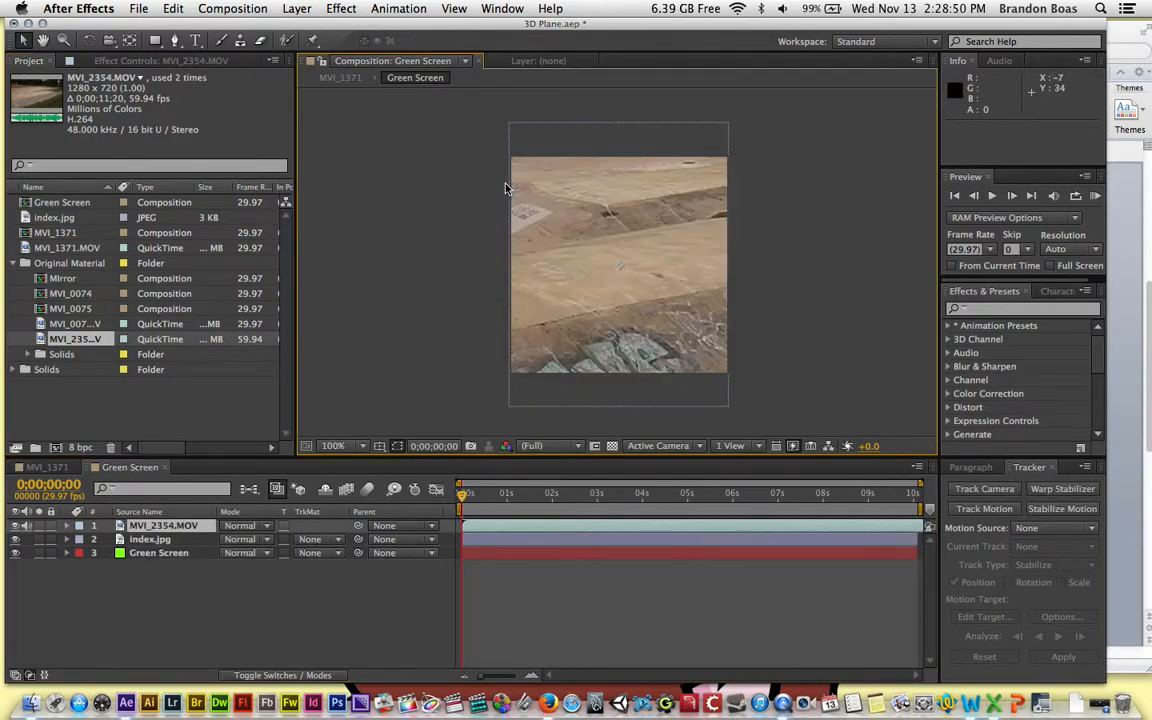
{"action": "key", "text": "comma"}
{"action": "key", "text": "comma"}
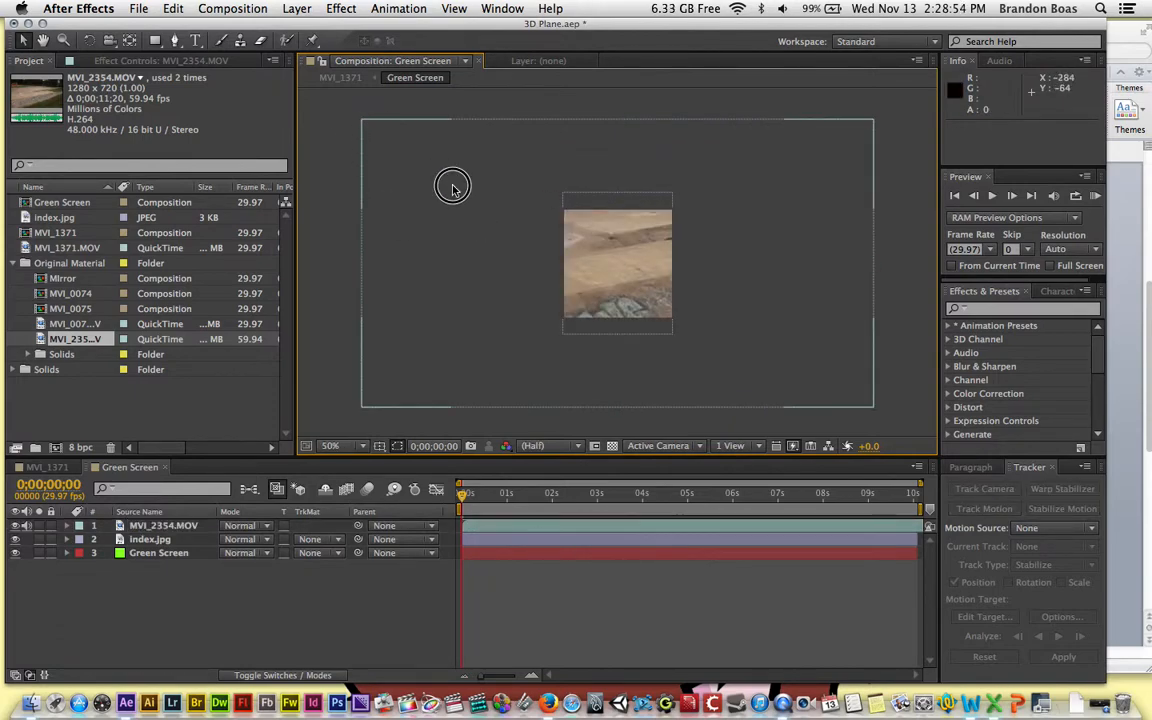
{"action": "left_click_drag", "start_coordinate": [363, 120], "coordinate": [515, 208]}
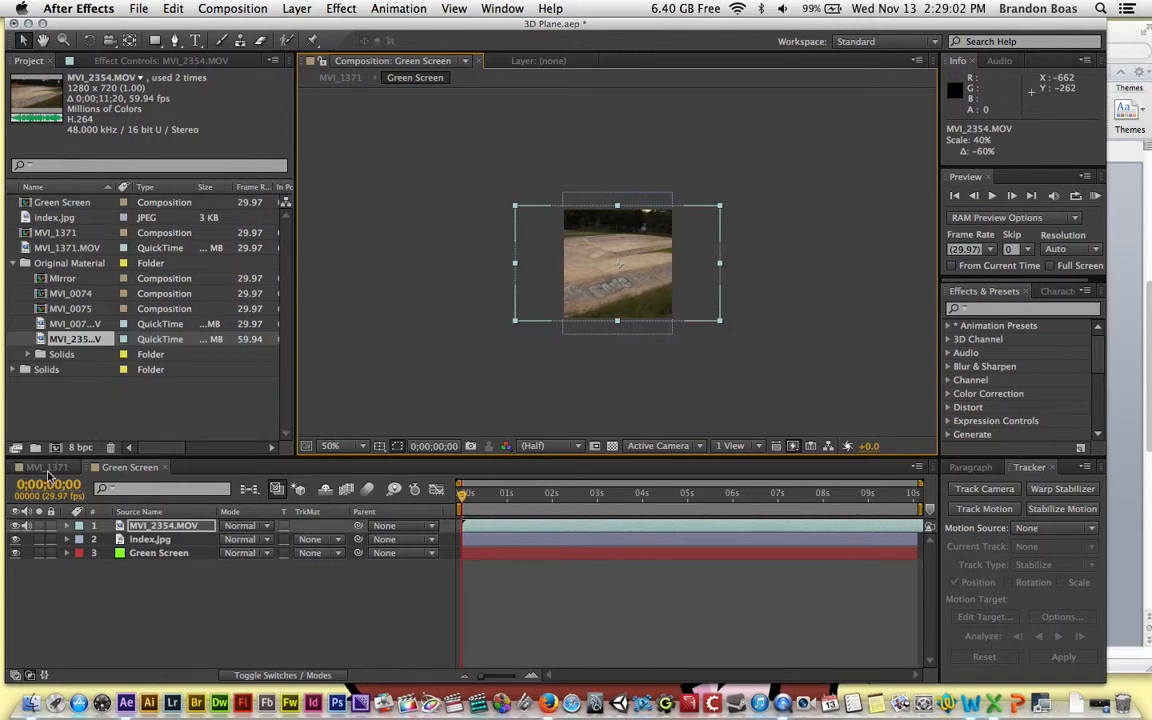
Step: Play back the MVI_1371 composition to check the video clip blended over the curtain
{"action": "left_click", "coordinate": [48, 469]}
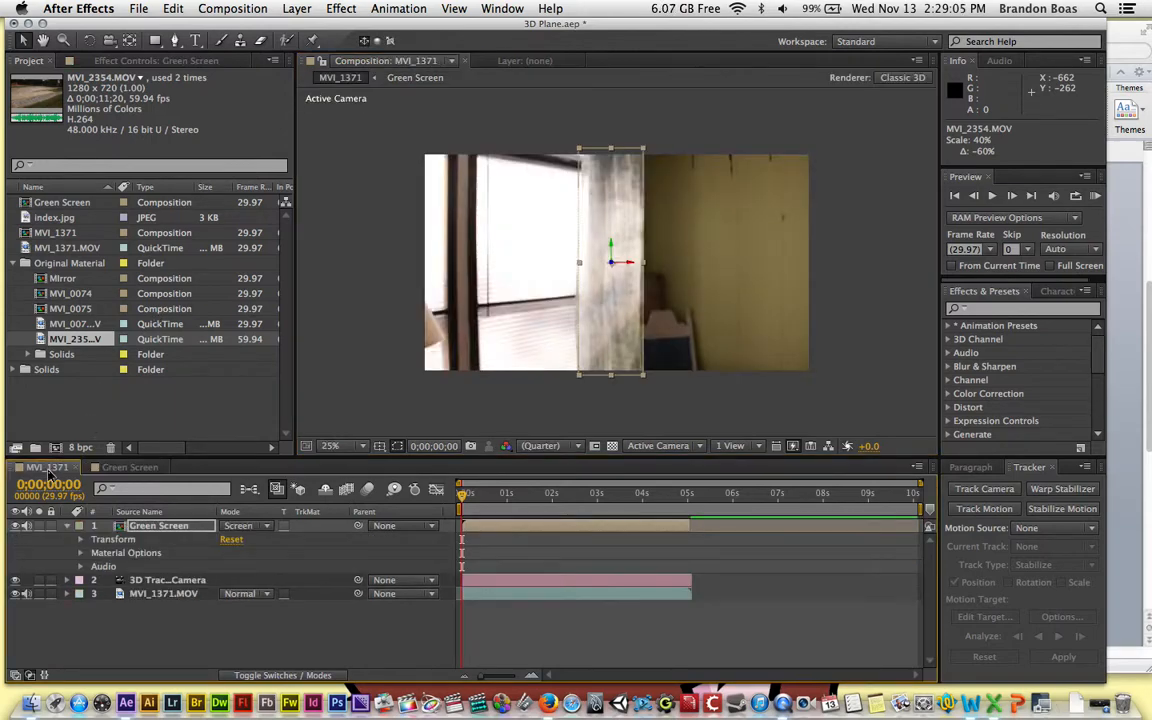
{"action": "key", "text": "space"}
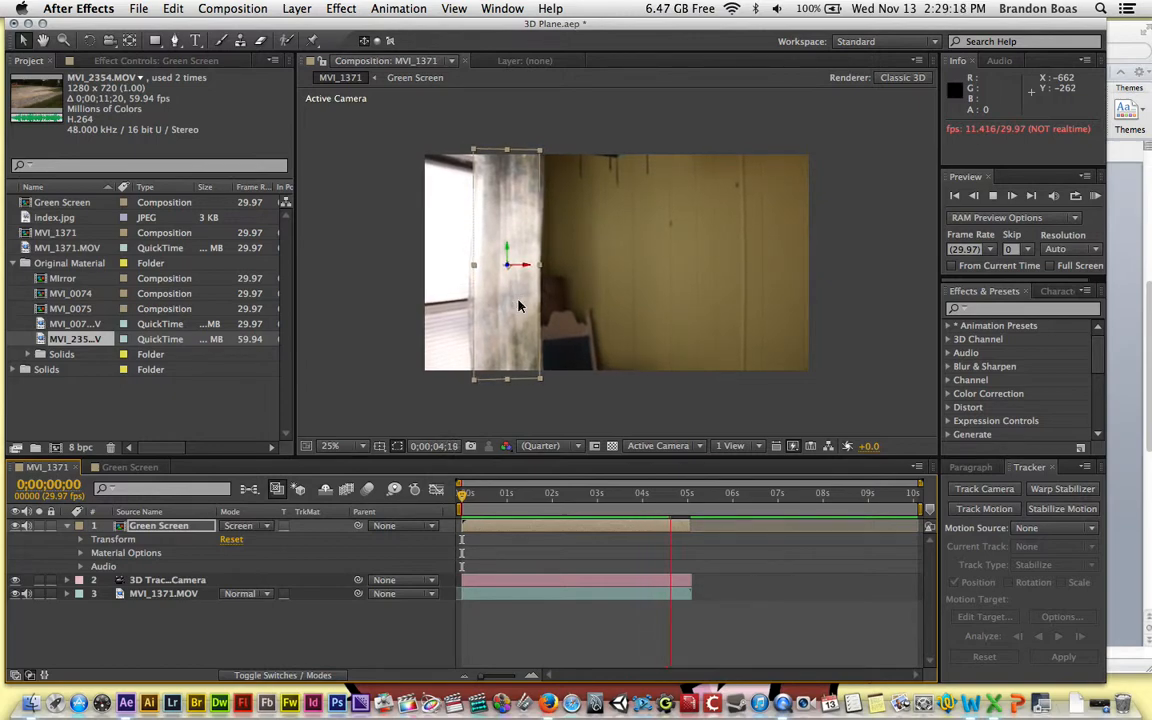
{"action": "key", "text": "space"}
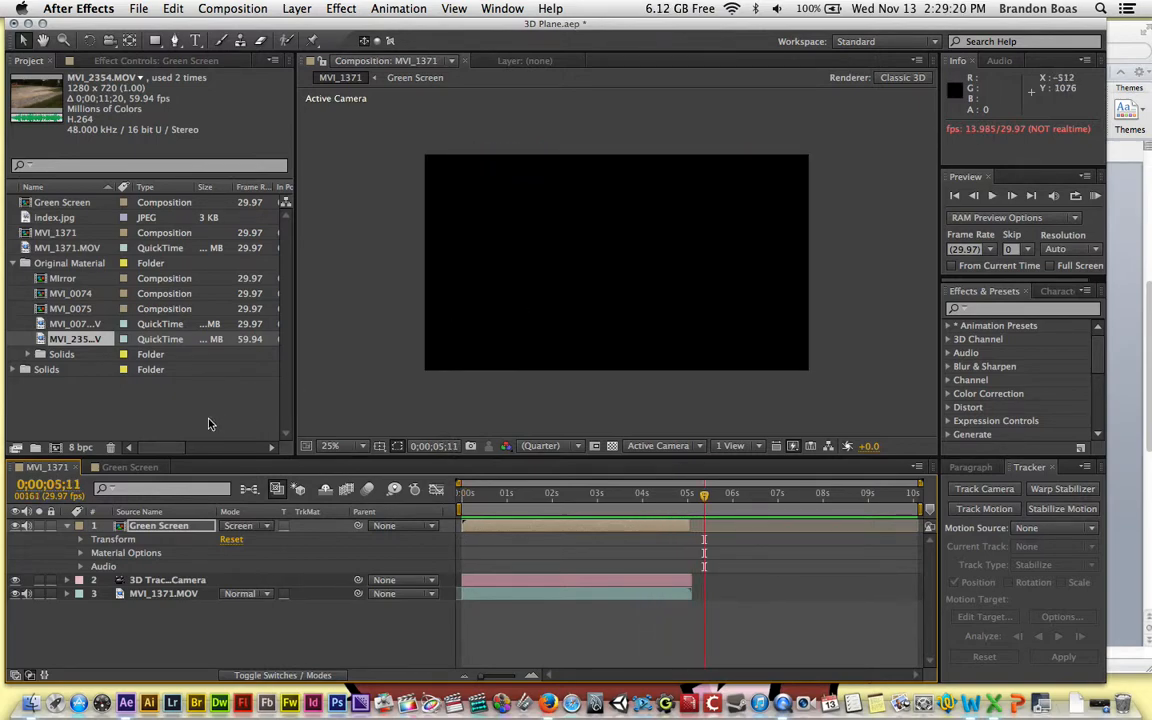
Step: Slide the MVI_2354.MOV layer earlier in the Green Screen composition so it runs from about -0;00;06;08 to 0;00;05;01
{"action": "left_click", "coordinate": [147, 466]}
{"action": "left_click_drag", "start_coordinate": [661, 531], "coordinate": [447, 492]}
{"action": "left_click_drag", "start_coordinate": [514, 530], "coordinate": [384, 542]}
Step: Preview the shifted clip in MVI_1371, return to the first frame and collapse the Green Screen layer's properties
{"action": "left_click", "coordinate": [48, 468]}
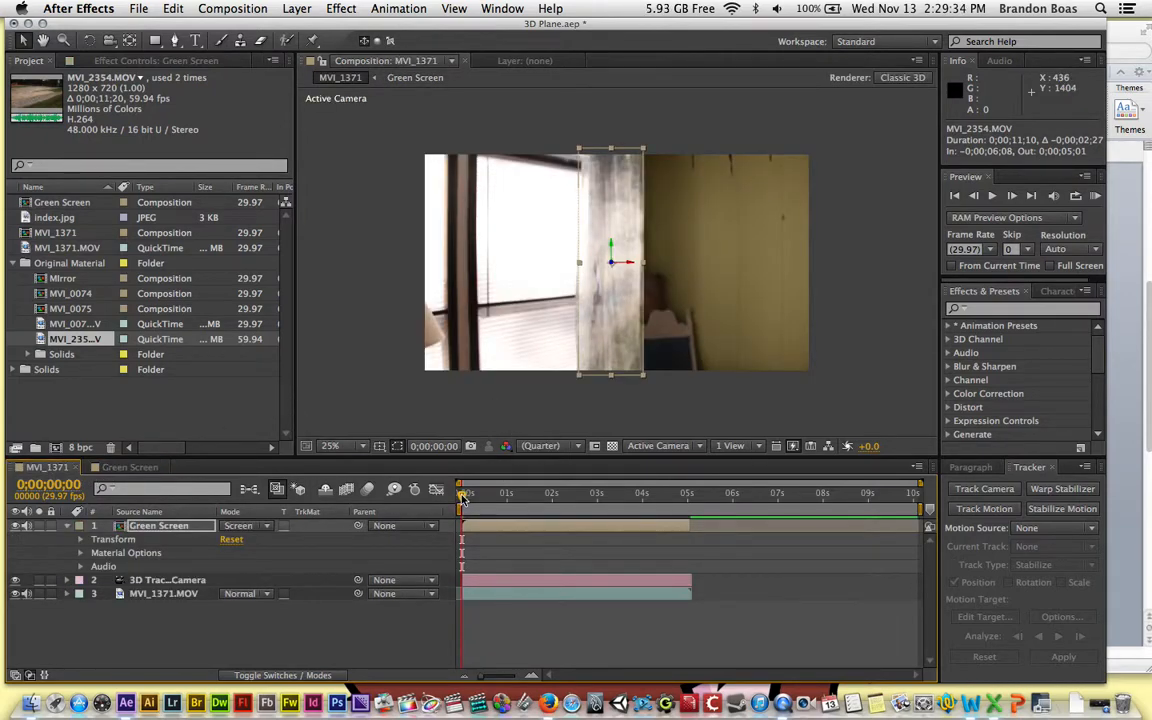
{"action": "key", "text": "space"}
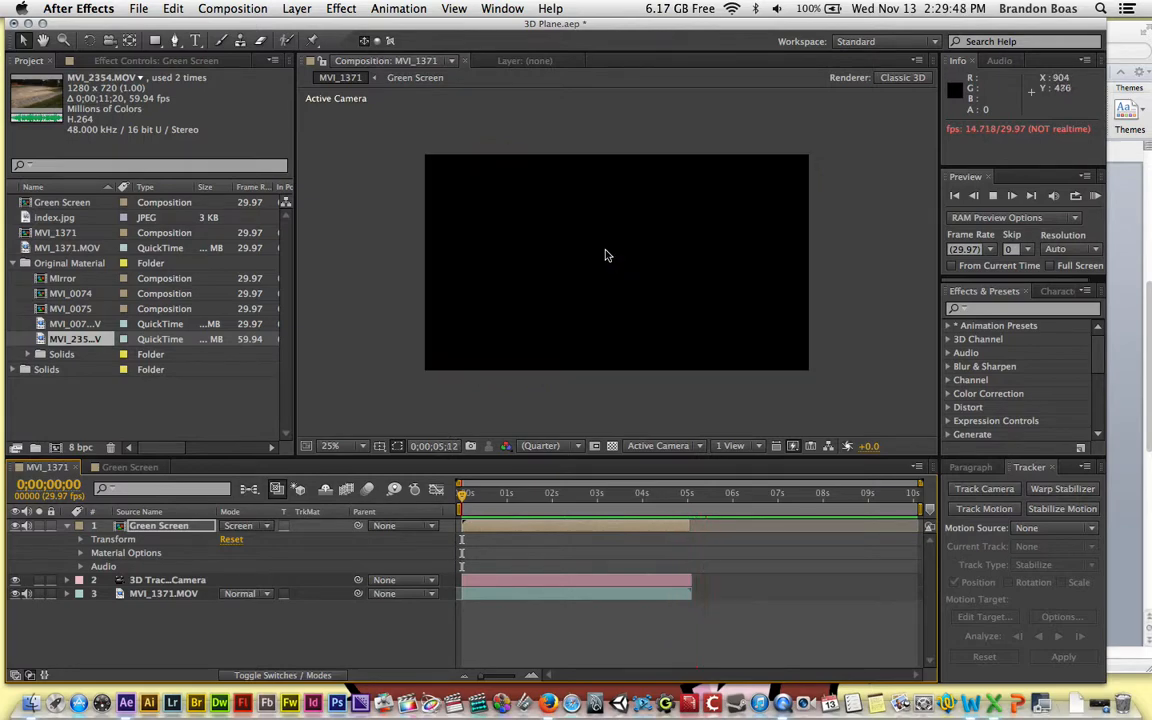
{"action": "left_click_drag", "start_coordinate": [514, 493], "coordinate": [446, 490]}
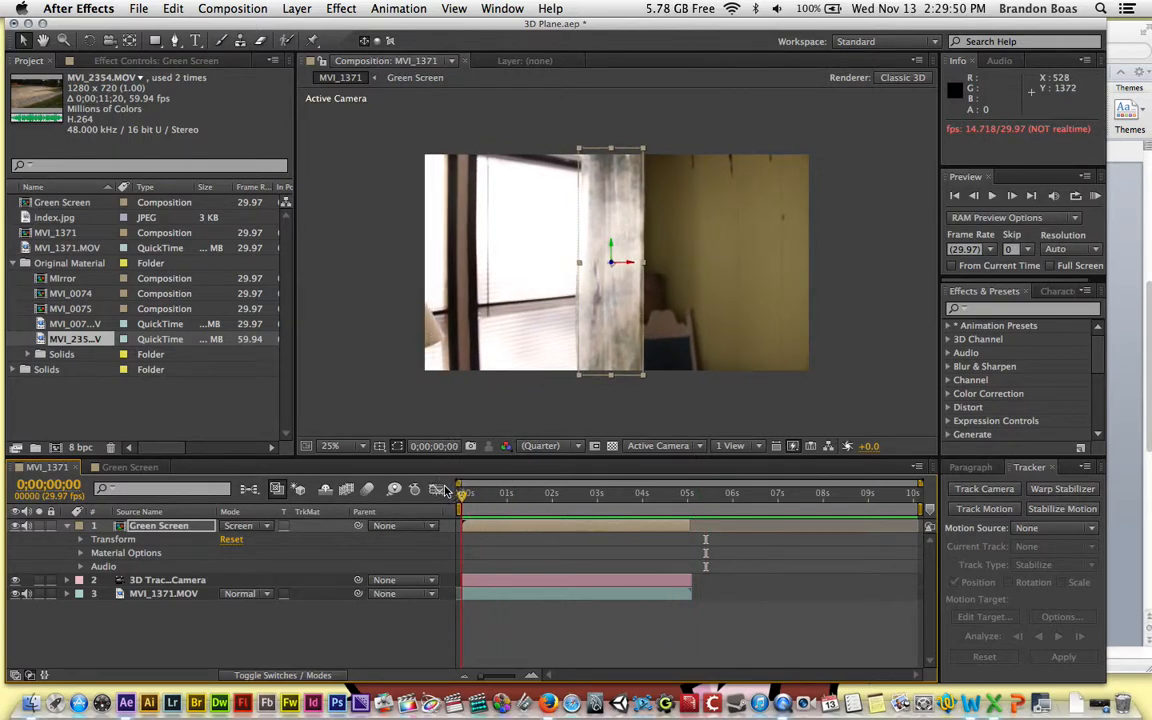
{"action": "left_click", "coordinate": [67, 526]}
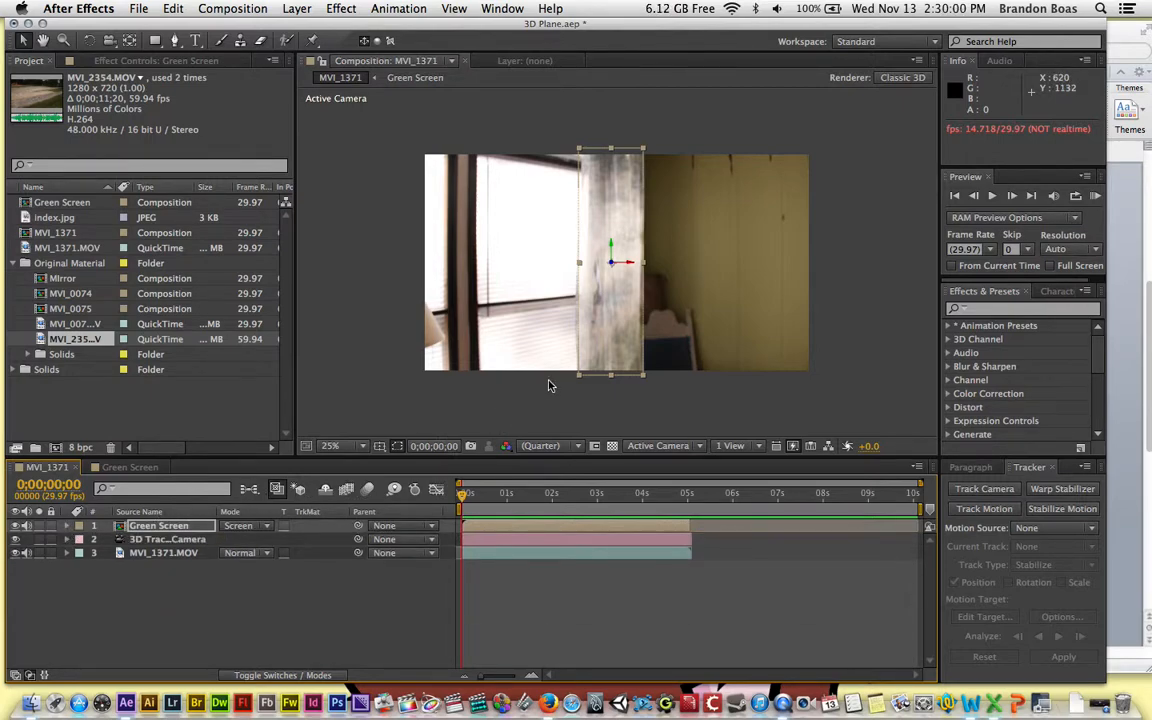